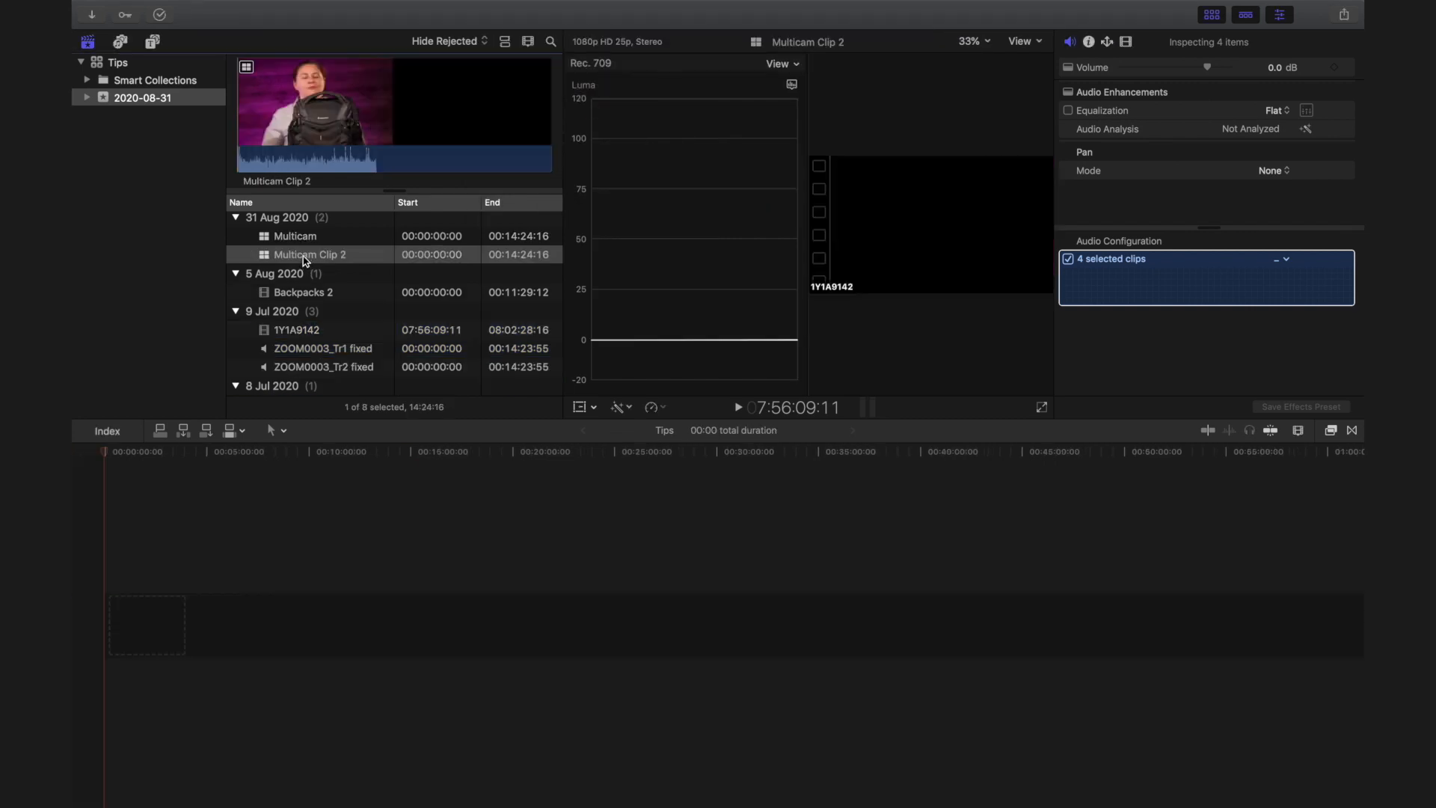
- Add Multicam Clip 2 at the start of the empty Tips timeline and place the playhead within its first minutes
{"action": "left_click_drag", "start_coordinate": [303, 258], "coordinate": [106, 622]}
{"action": "left_click", "coordinate": [145, 472]}
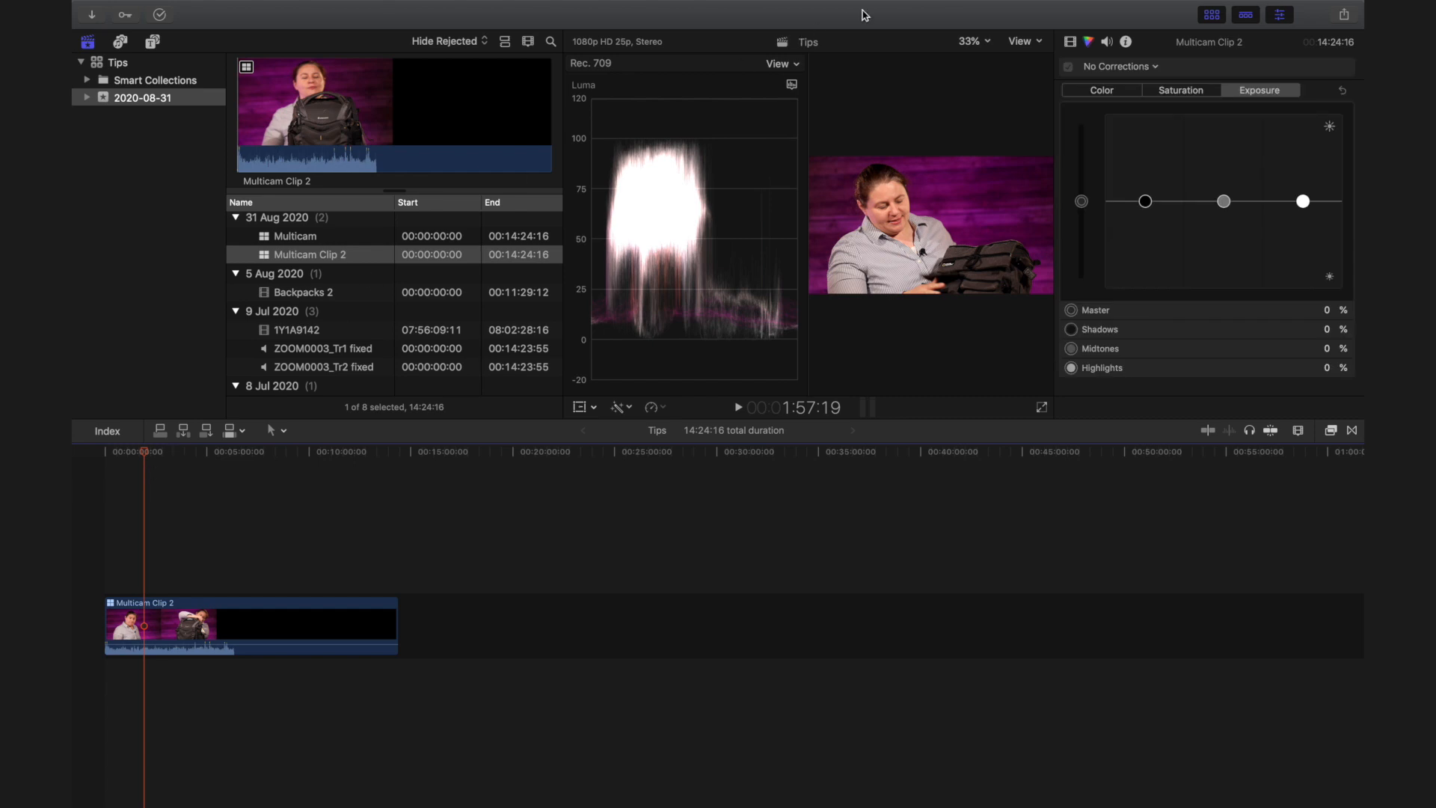
- Hide the browser, the inspector and the video scopes to enlarge the viewer
{"action": "mouse_move", "coordinate": [1139, 4]}
{"action": "left_click", "coordinate": [1216, 31]}
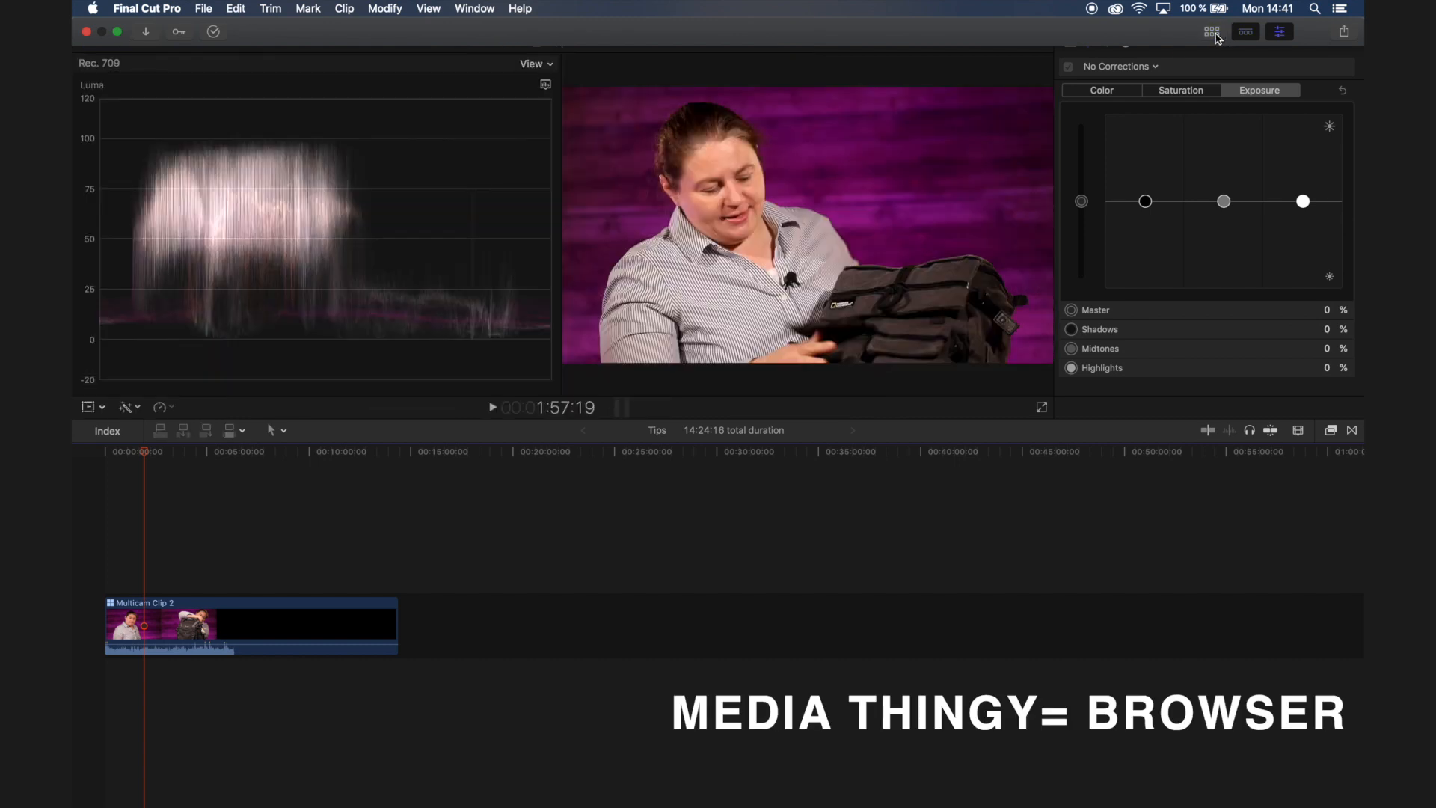
{"action": "left_click", "coordinate": [1282, 32]}
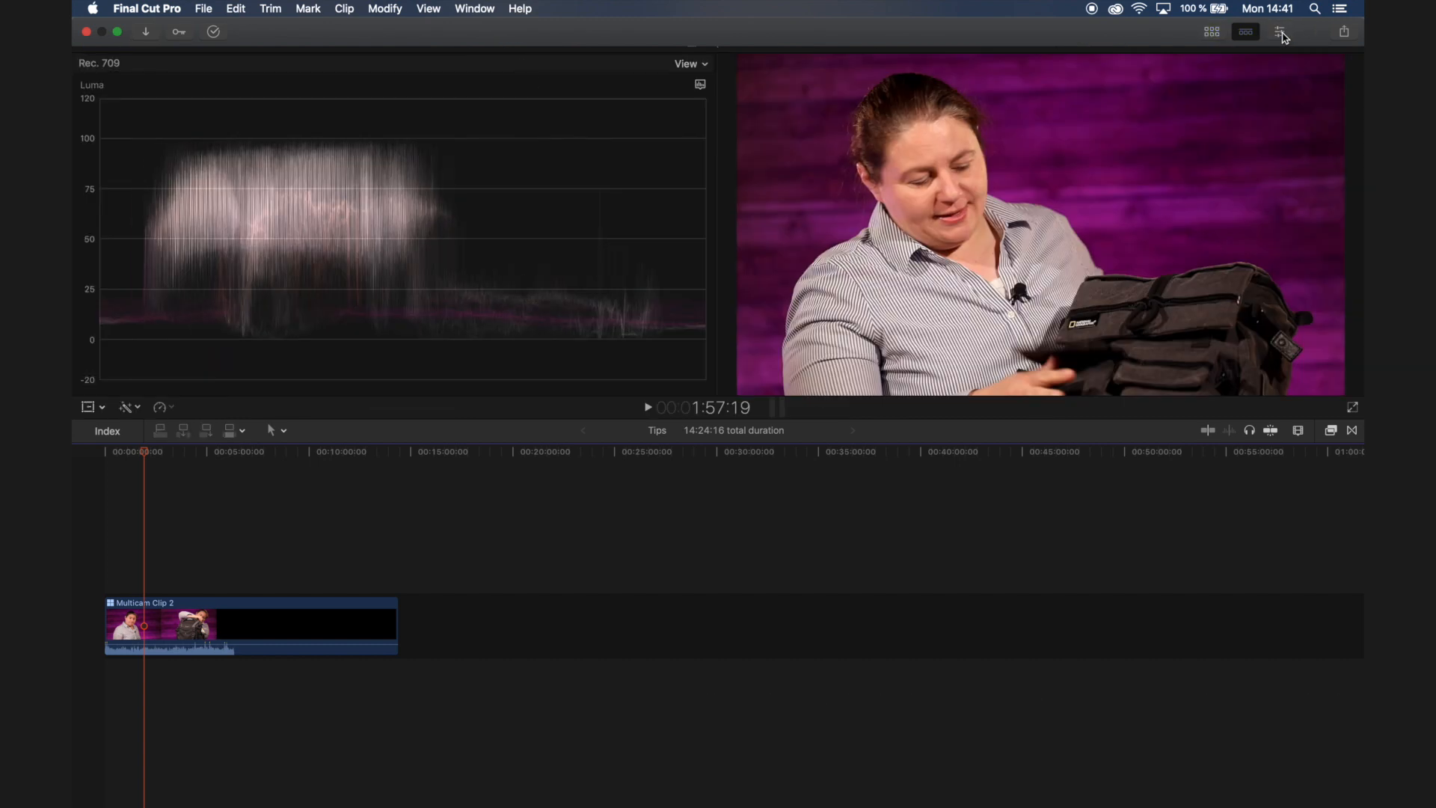
{"action": "left_click_drag", "start_coordinate": [626, 157], "coordinate": [621, 164]}
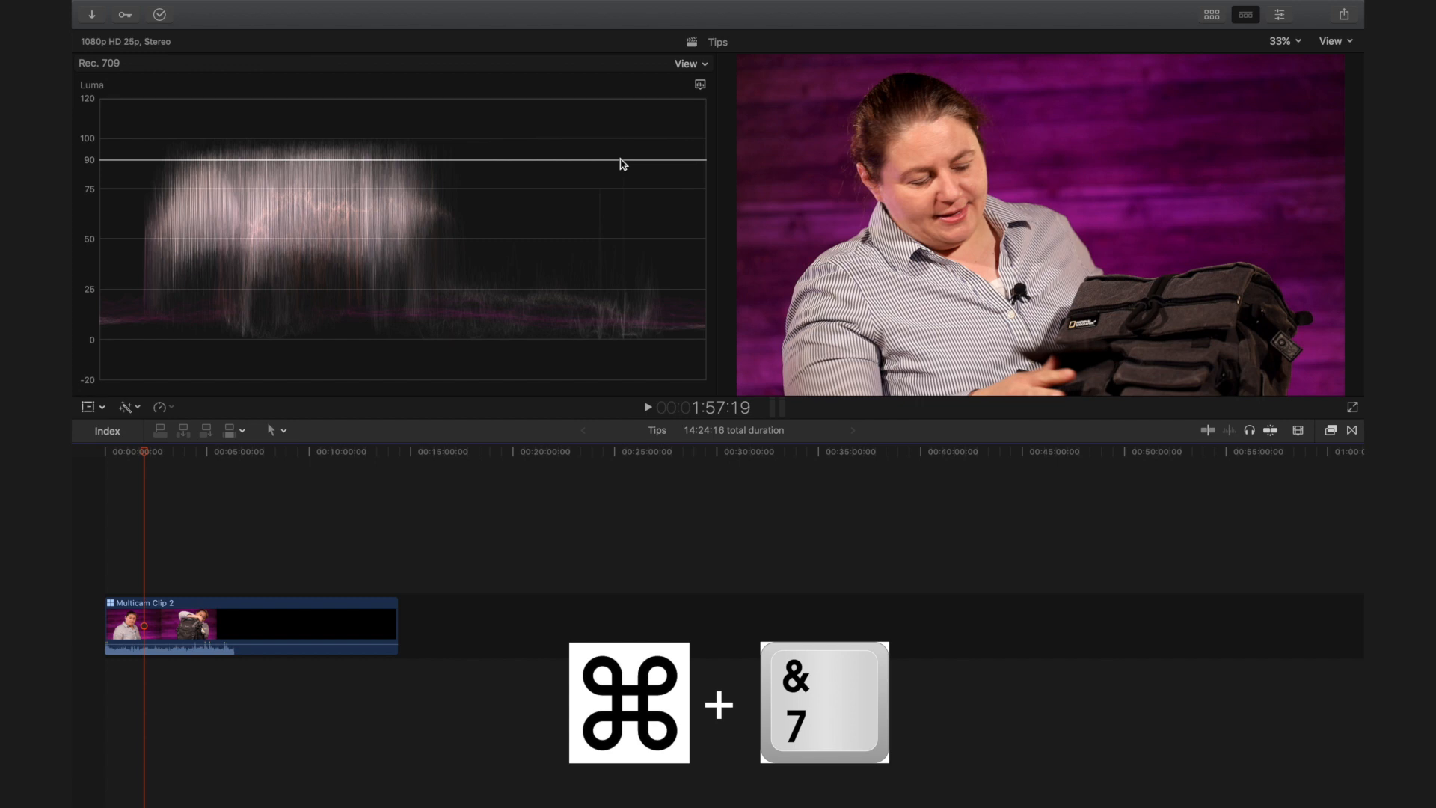
{"action": "key", "text": "super+7"}
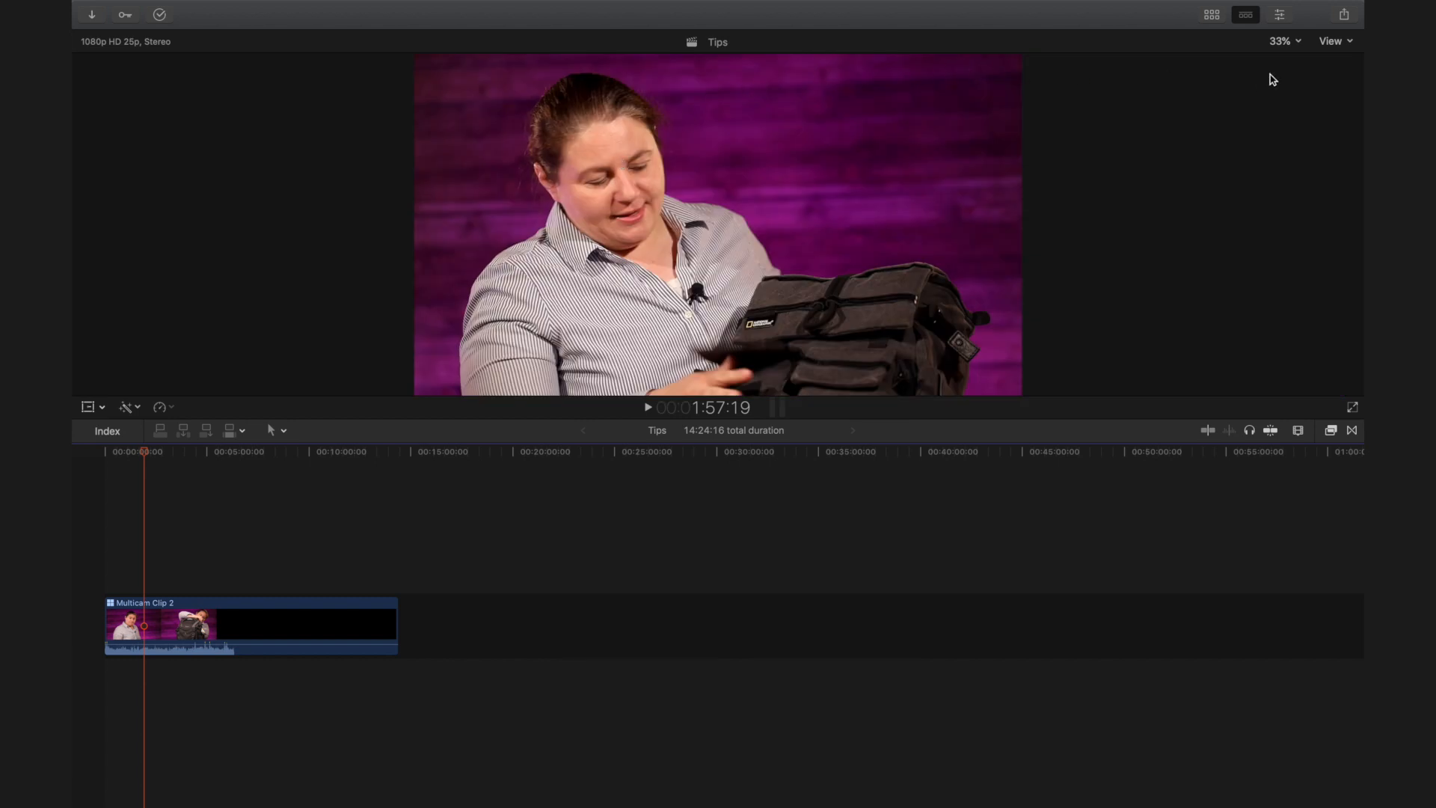
- Show the multicam angles beside the viewer and set their display to 4 angles
{"action": "left_click", "coordinate": [1339, 44]}
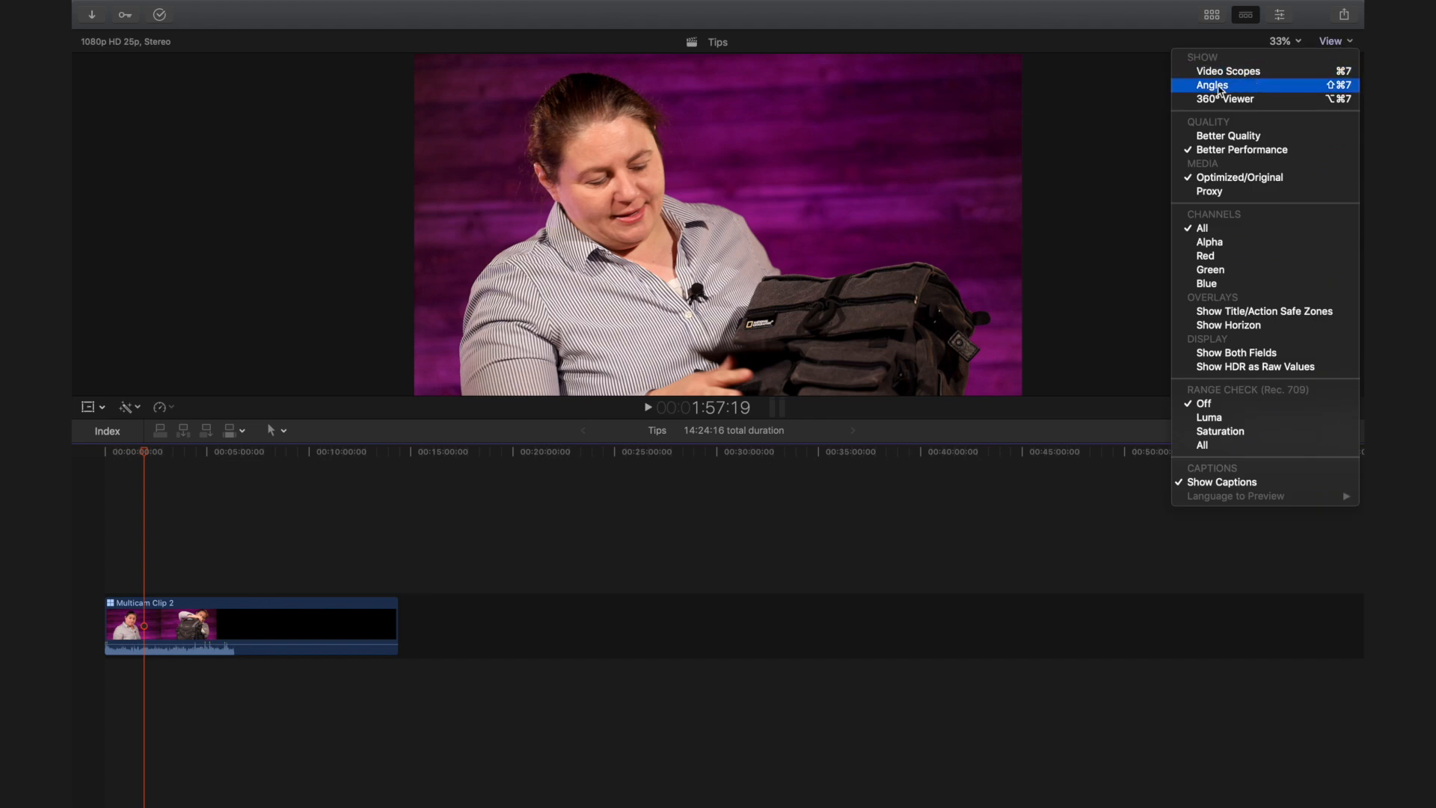
{"action": "left_click", "coordinate": [1219, 88]}
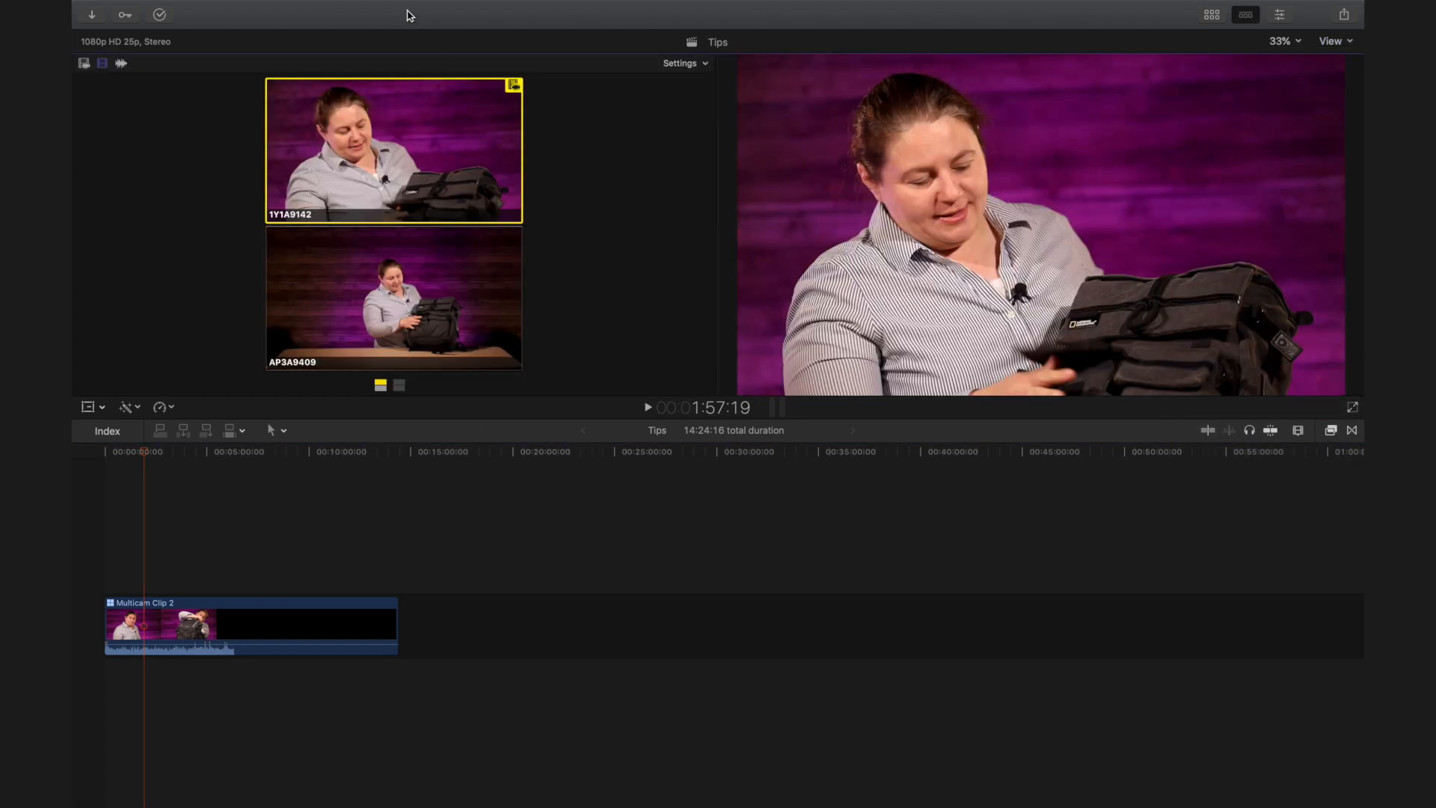
{"action": "left_click", "coordinate": [705, 66]}
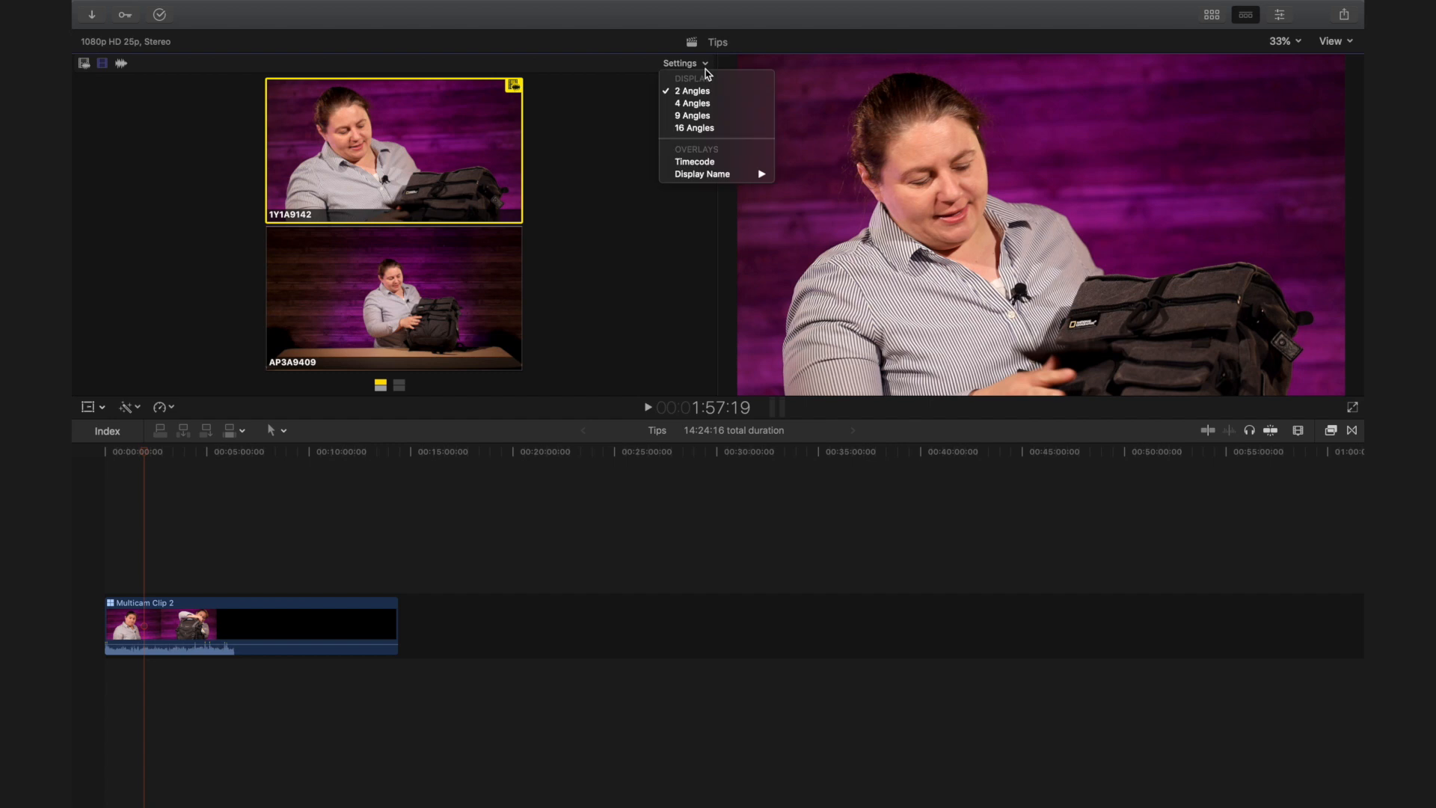
{"action": "left_click", "coordinate": [703, 105]}
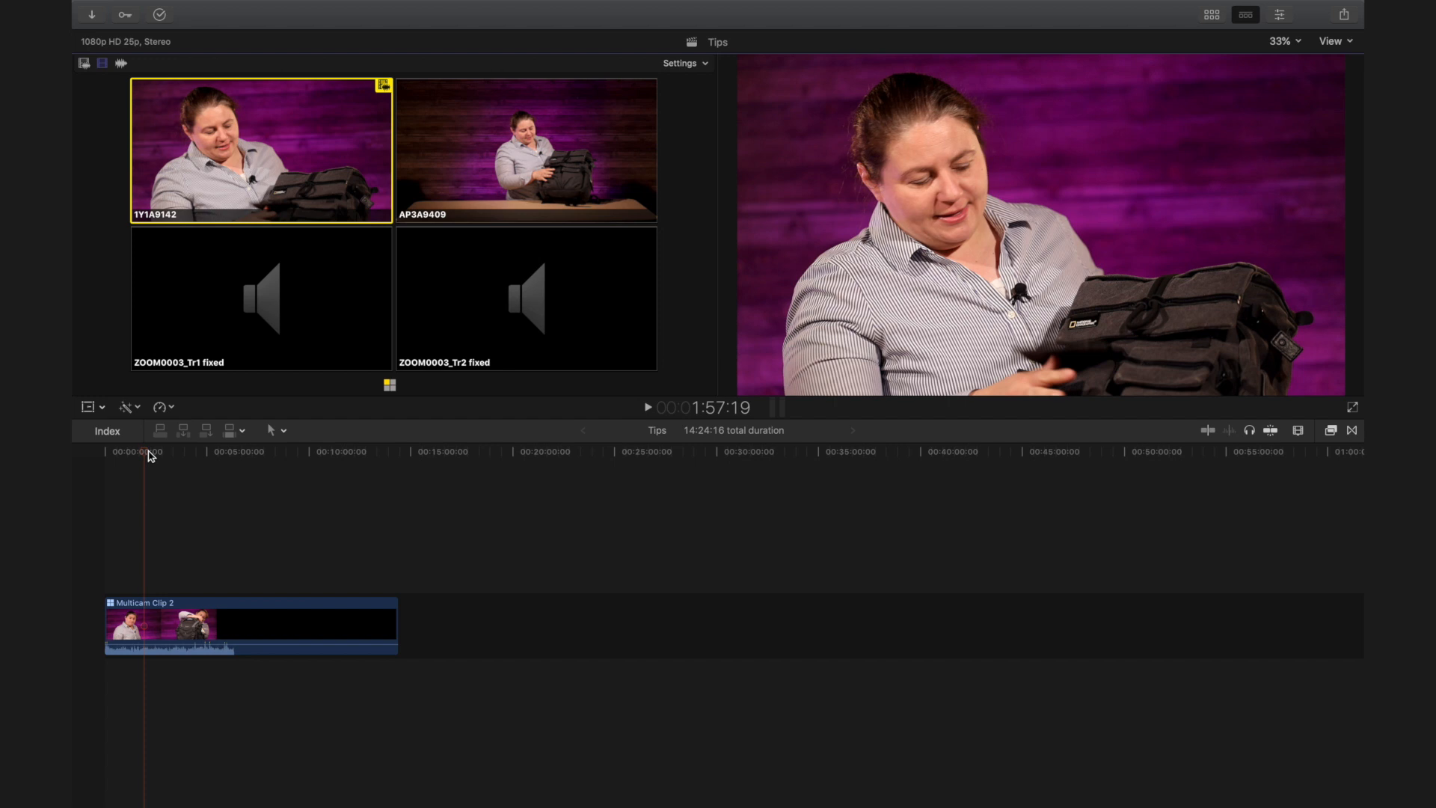
- Return the playhead to the start and switch only the clip's audio to the ZOOM0003_Tr2 fixed angle
{"action": "left_click_drag", "start_coordinate": [145, 458], "coordinate": [74, 459]}
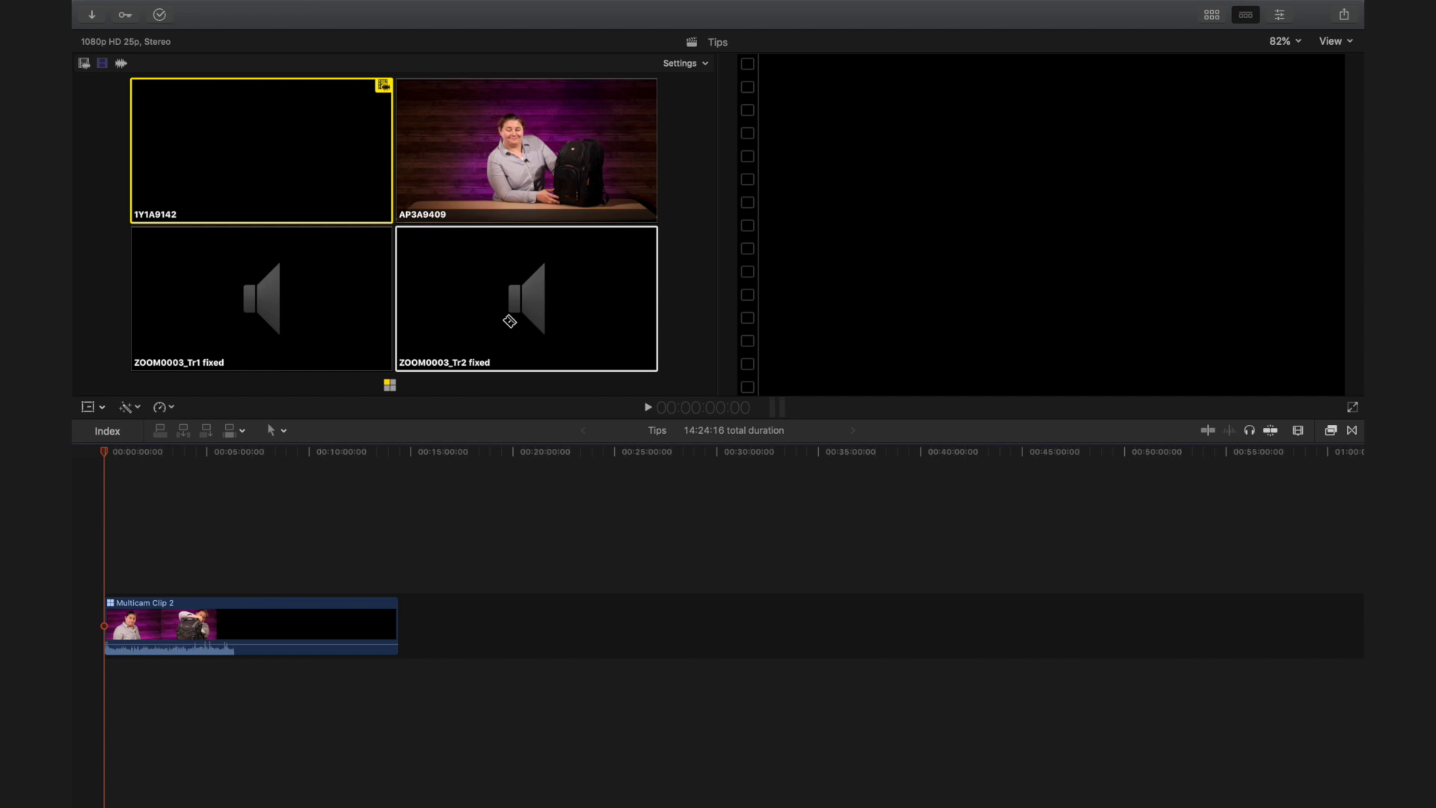
{"action": "left_click", "coordinate": [121, 64]}
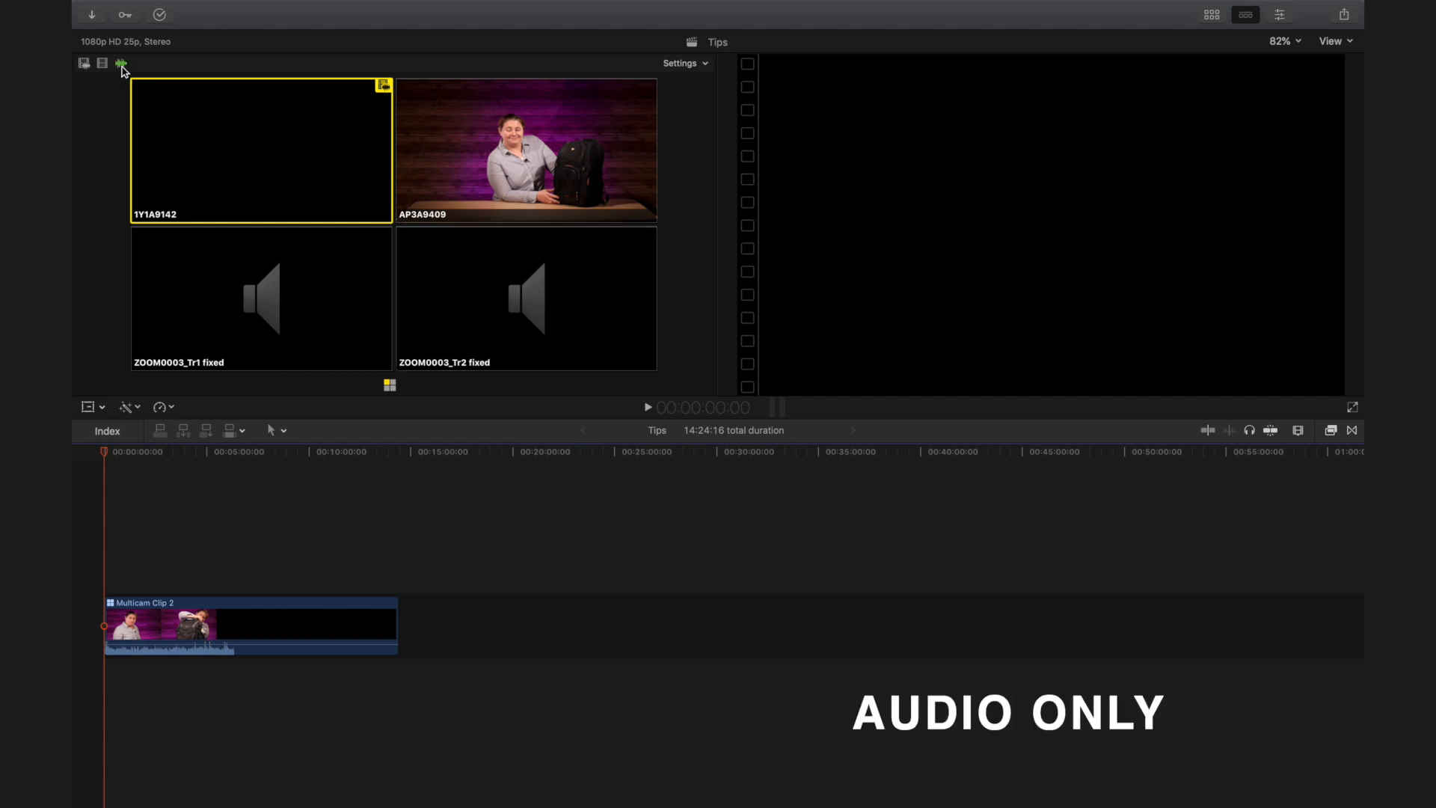
{"action": "left_click", "coordinate": [549, 282]}
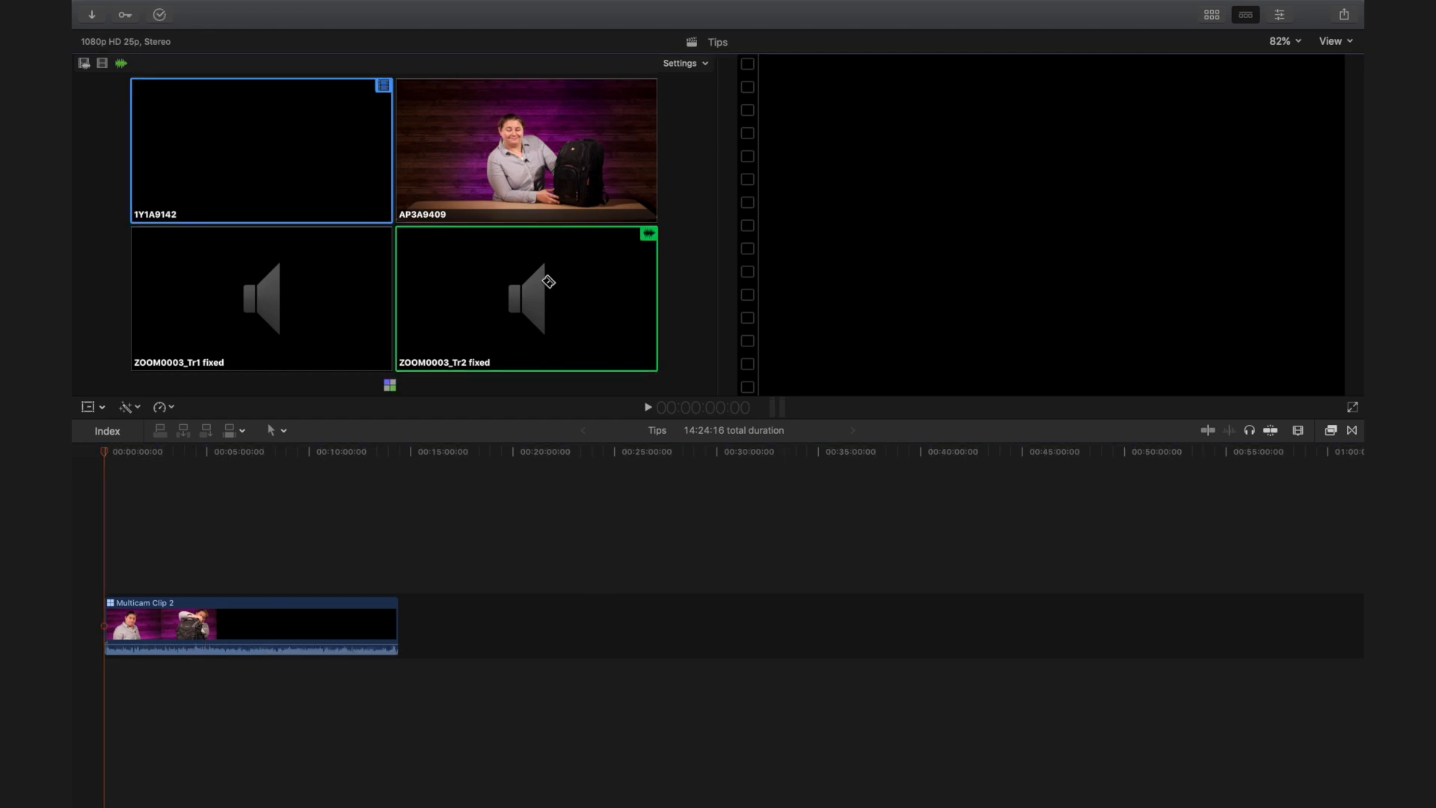
- Set angle switching to video only and reduce the angle display to 2 angles
{"action": "left_click", "coordinate": [103, 64]}
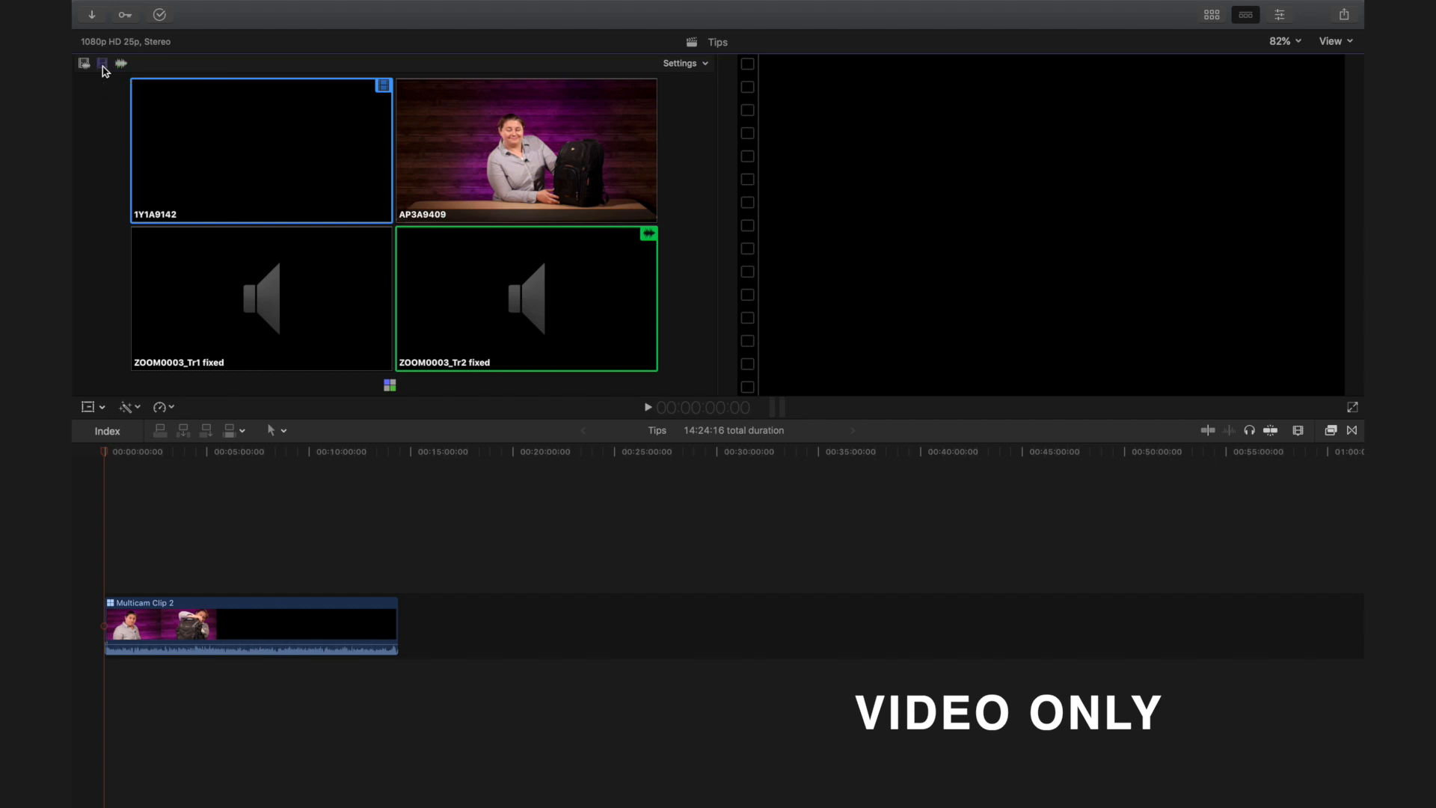
{"action": "left_click", "coordinate": [698, 67]}
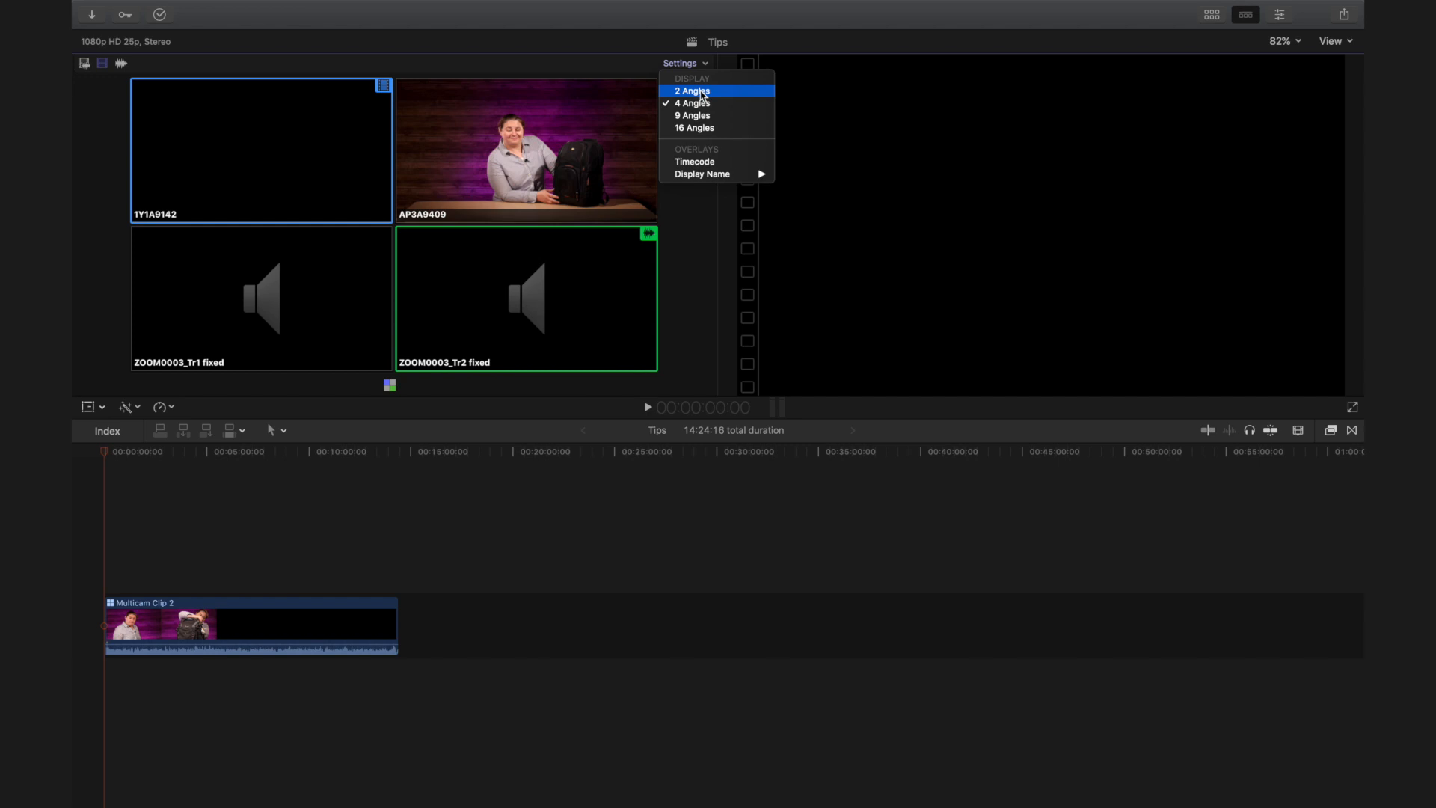
{"action": "left_click", "coordinate": [693, 91]}
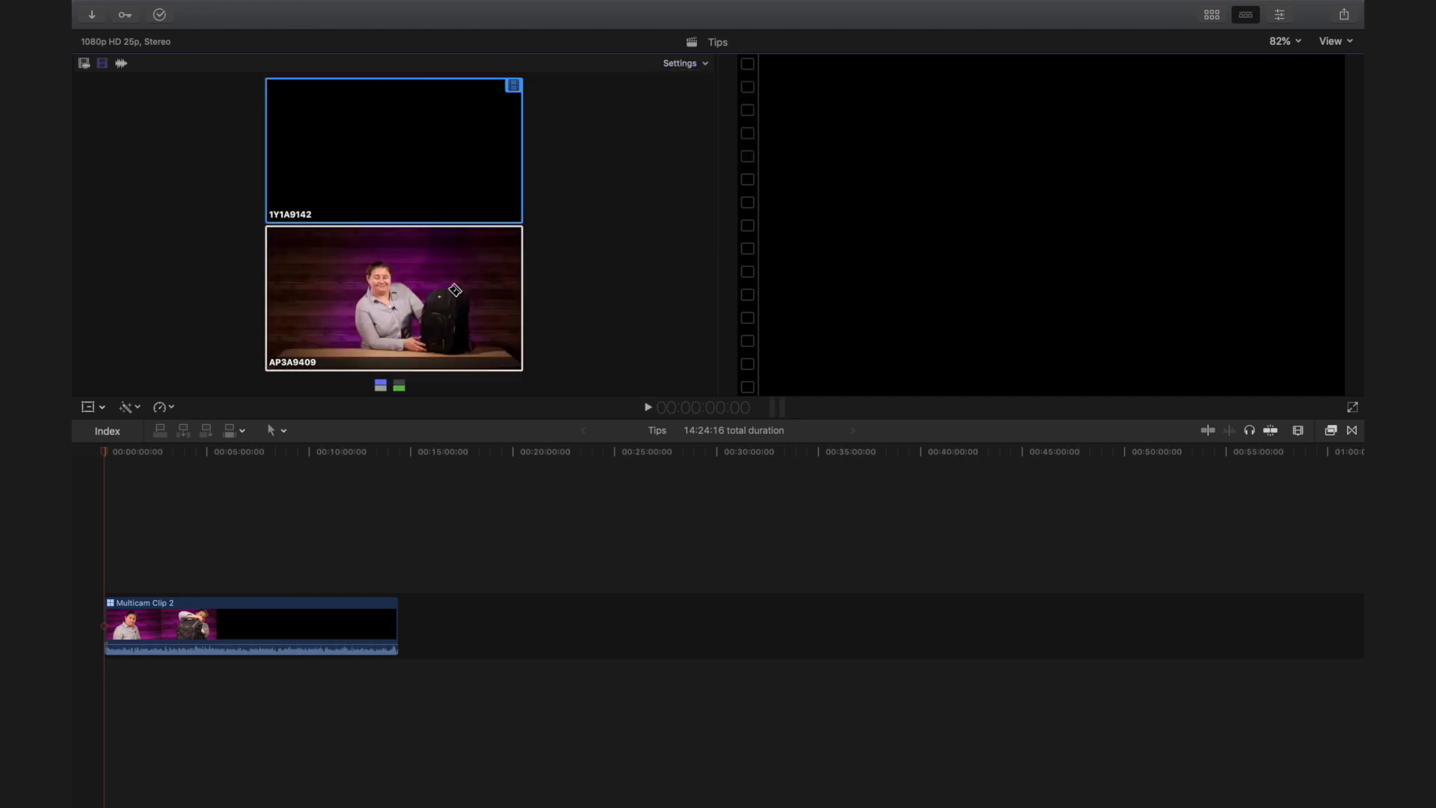
- Open Multicam Clip 2 from the Tips timeline in the angle editor
{"action": "left_click", "coordinate": [144, 453]}
{"action": "left_click_drag", "start_coordinate": [144, 453], "coordinate": [132, 457]}
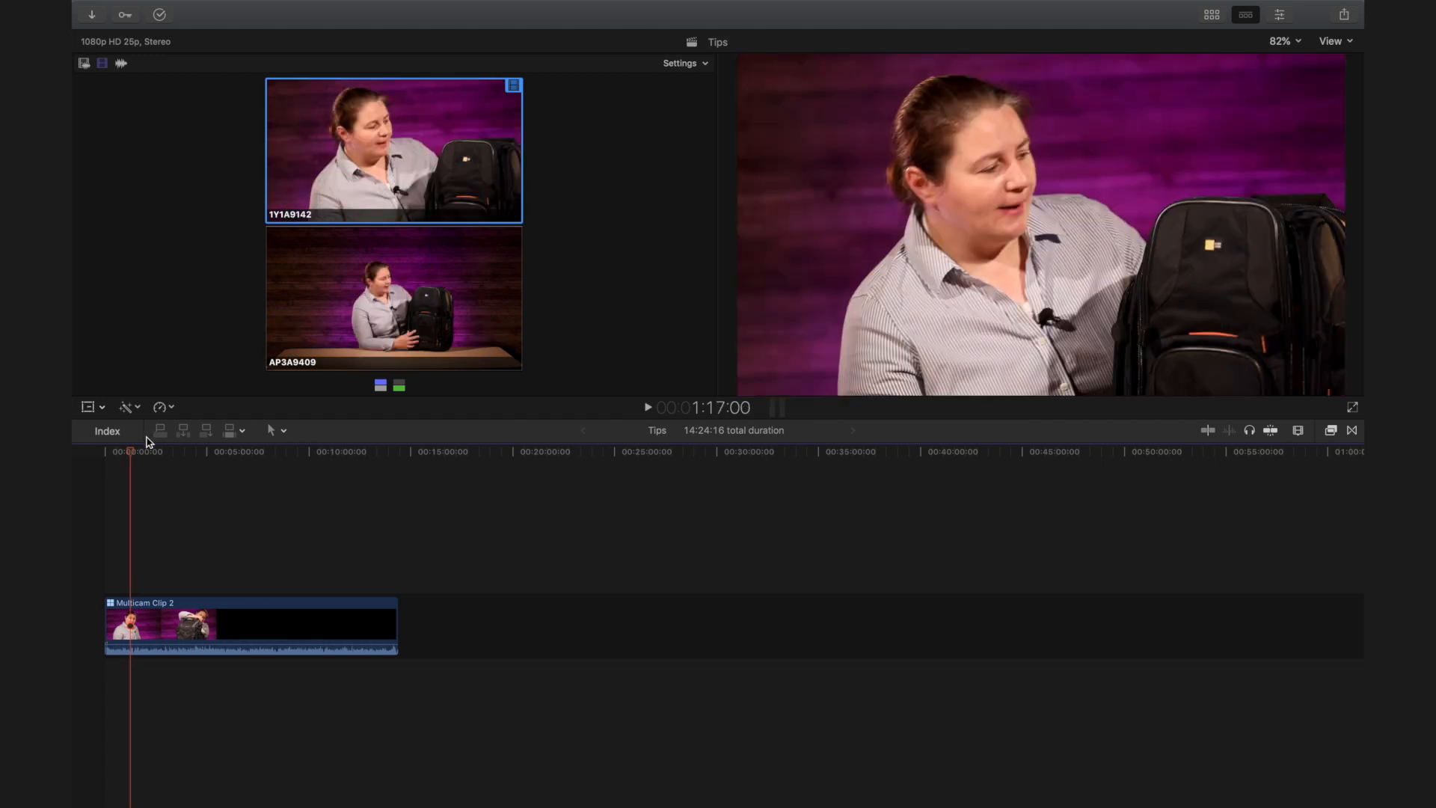
{"action": "key", "text": "super+equal"}
{"action": "key", "text": "super+equal"}
{"action": "key", "text": "super+equal"}
{"action": "left_click", "coordinate": [207, 458]}
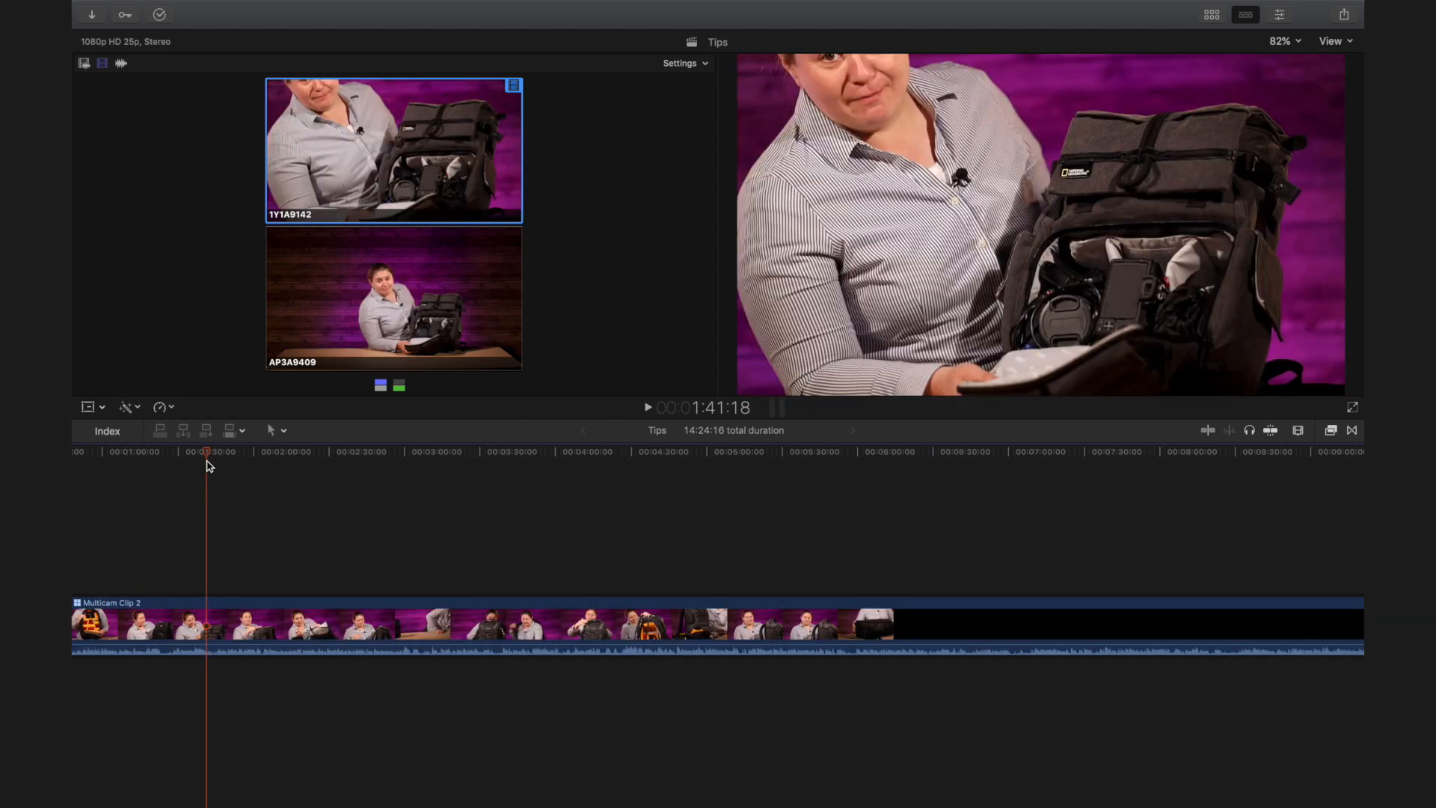
{"action": "scroll", "coordinate": [176, 506], "scroll_direction": "left", "scroll_amount": 5}
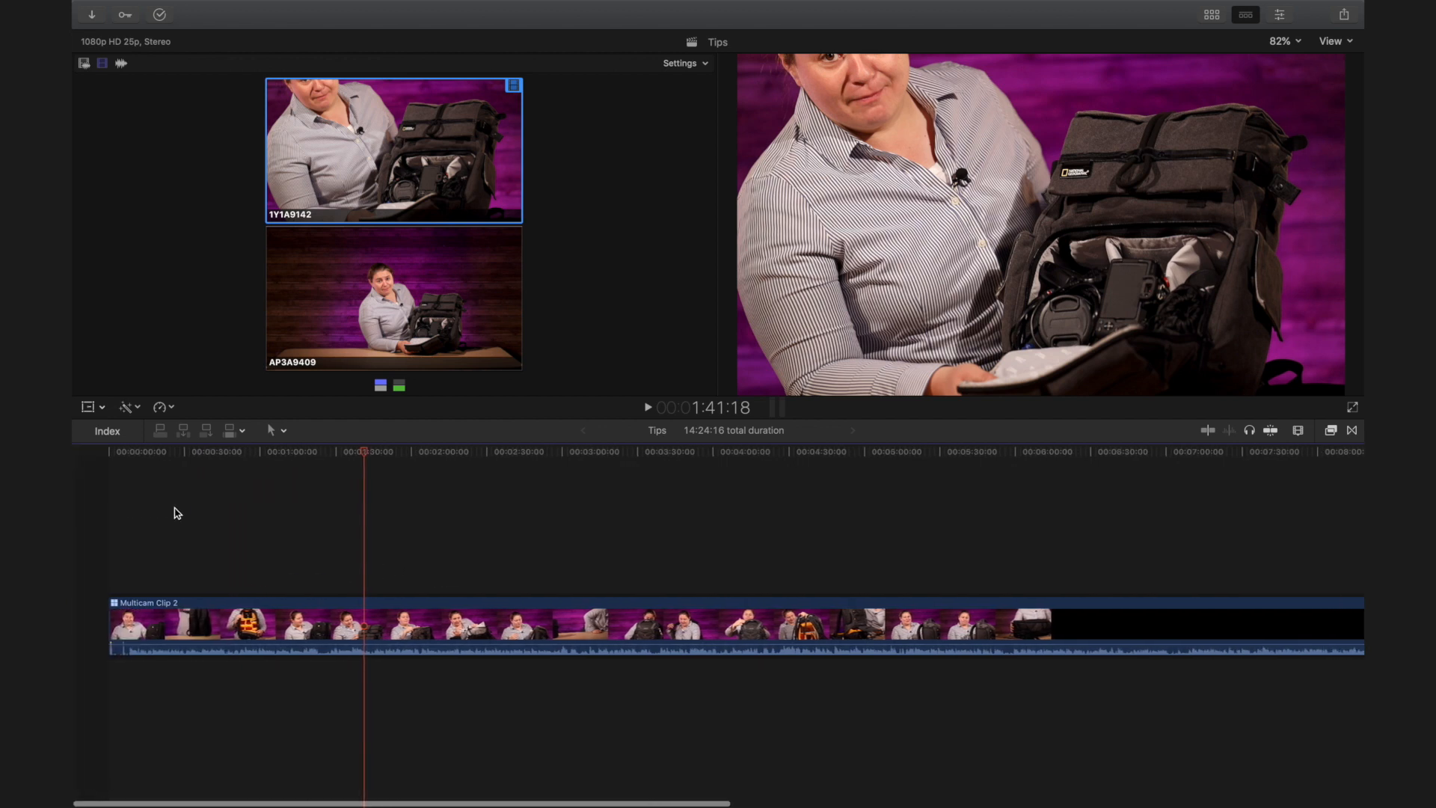
{"action": "left_click", "coordinate": [339, 608]}
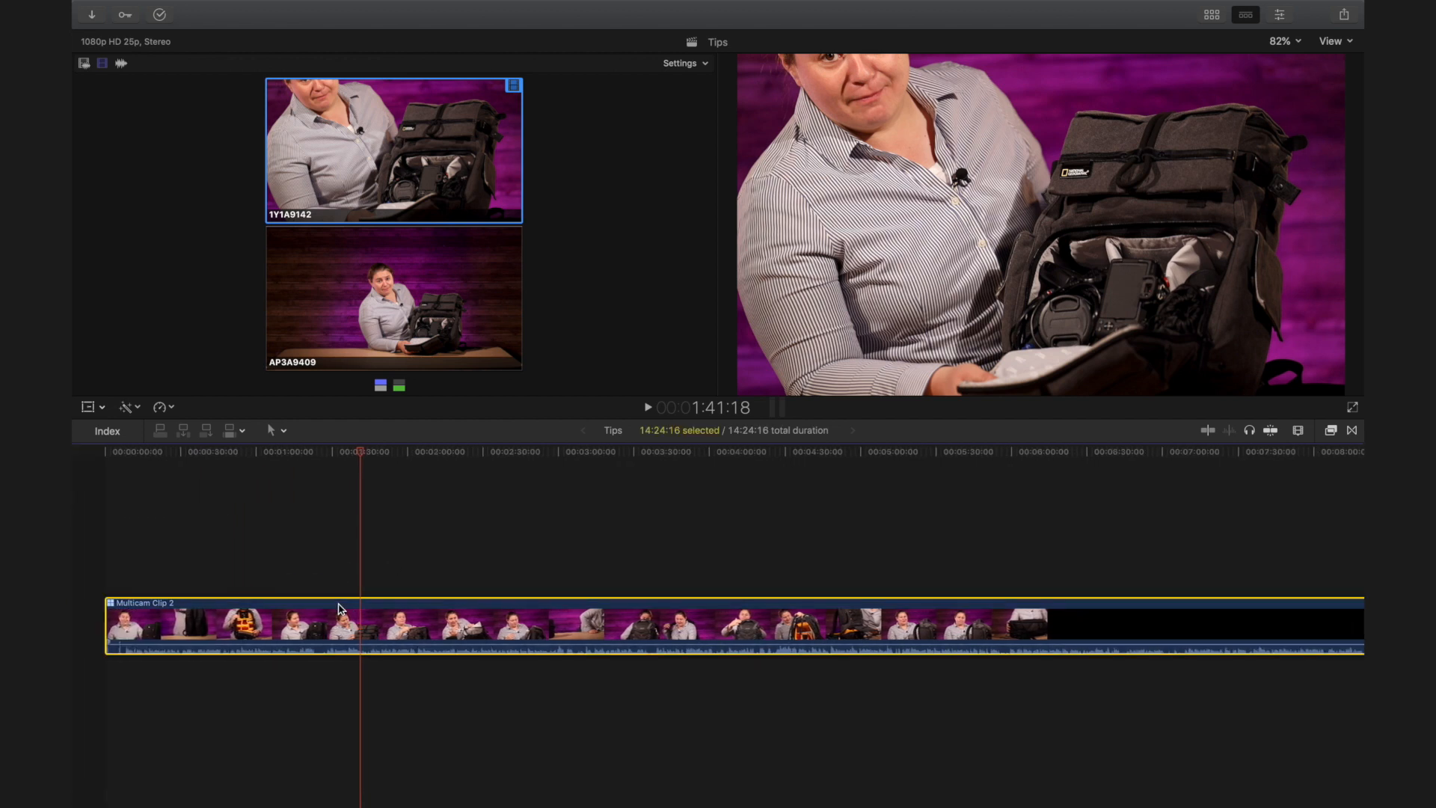
{"action": "double_click", "coordinate": [338, 608]}
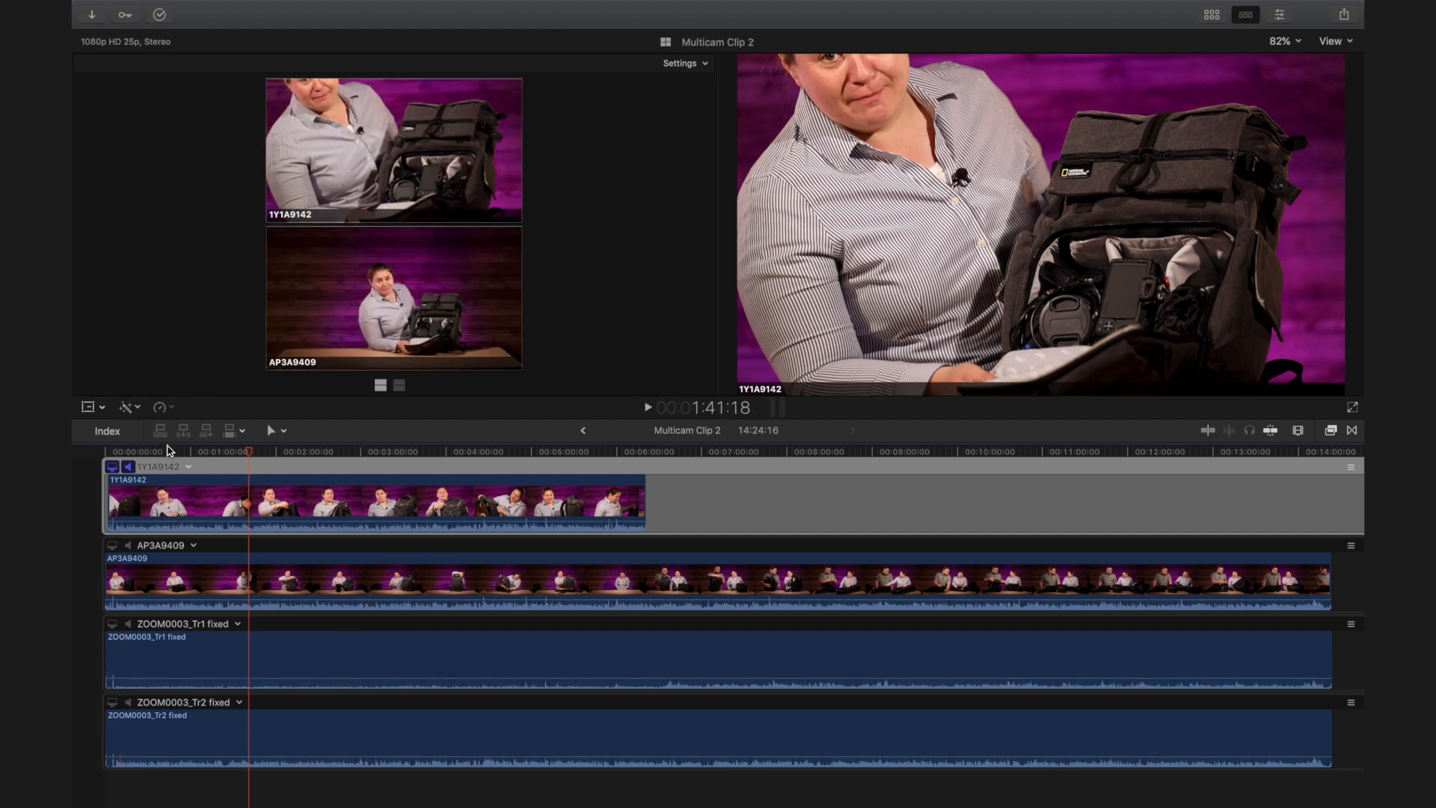
- Examine the sync clap near the start of the angles and compare their waveforms for alignment
{"action": "left_click", "coordinate": [114, 451]}
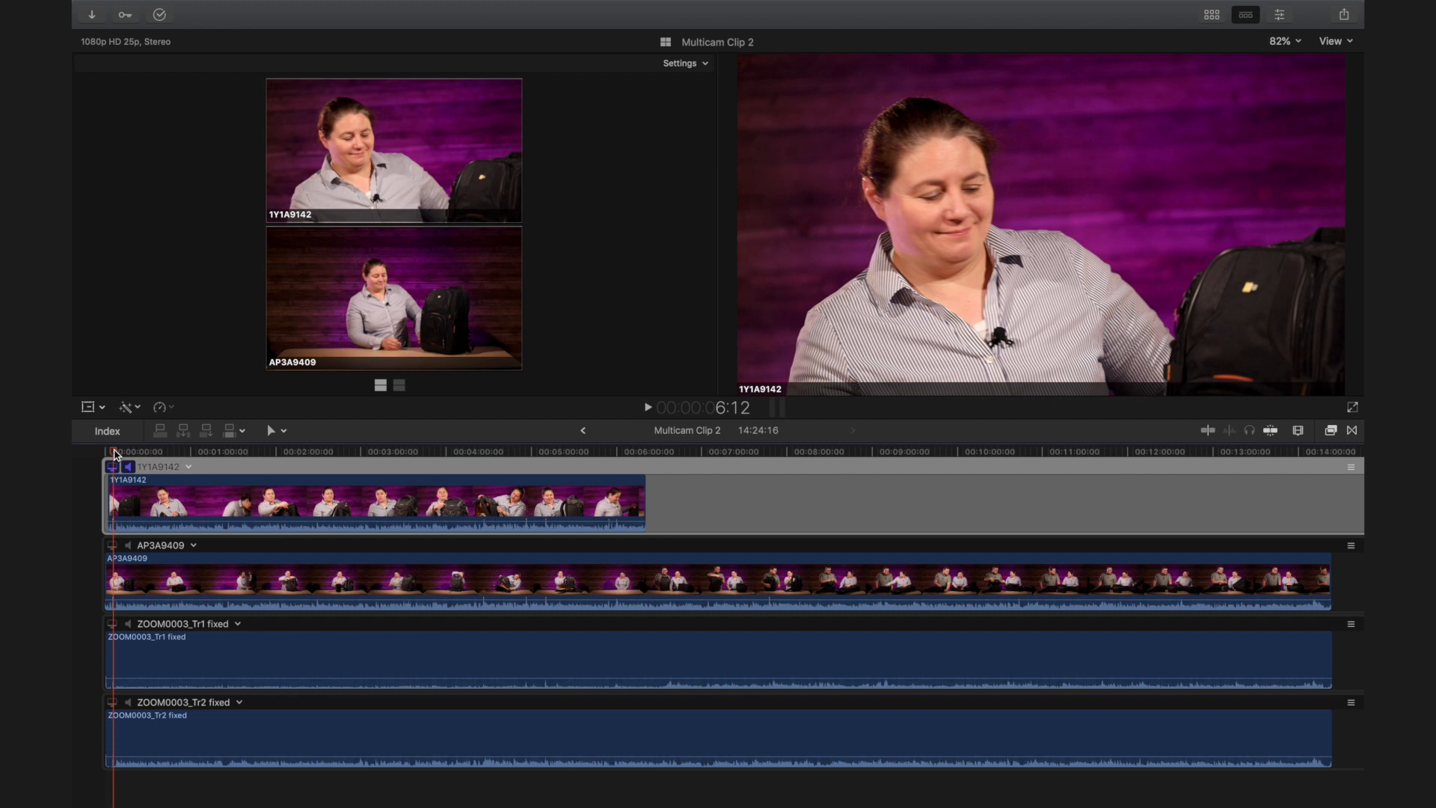
{"action": "key", "text": "super+equal"}
{"action": "key", "text": "super+equal"}
{"action": "key", "text": "super+equal"}
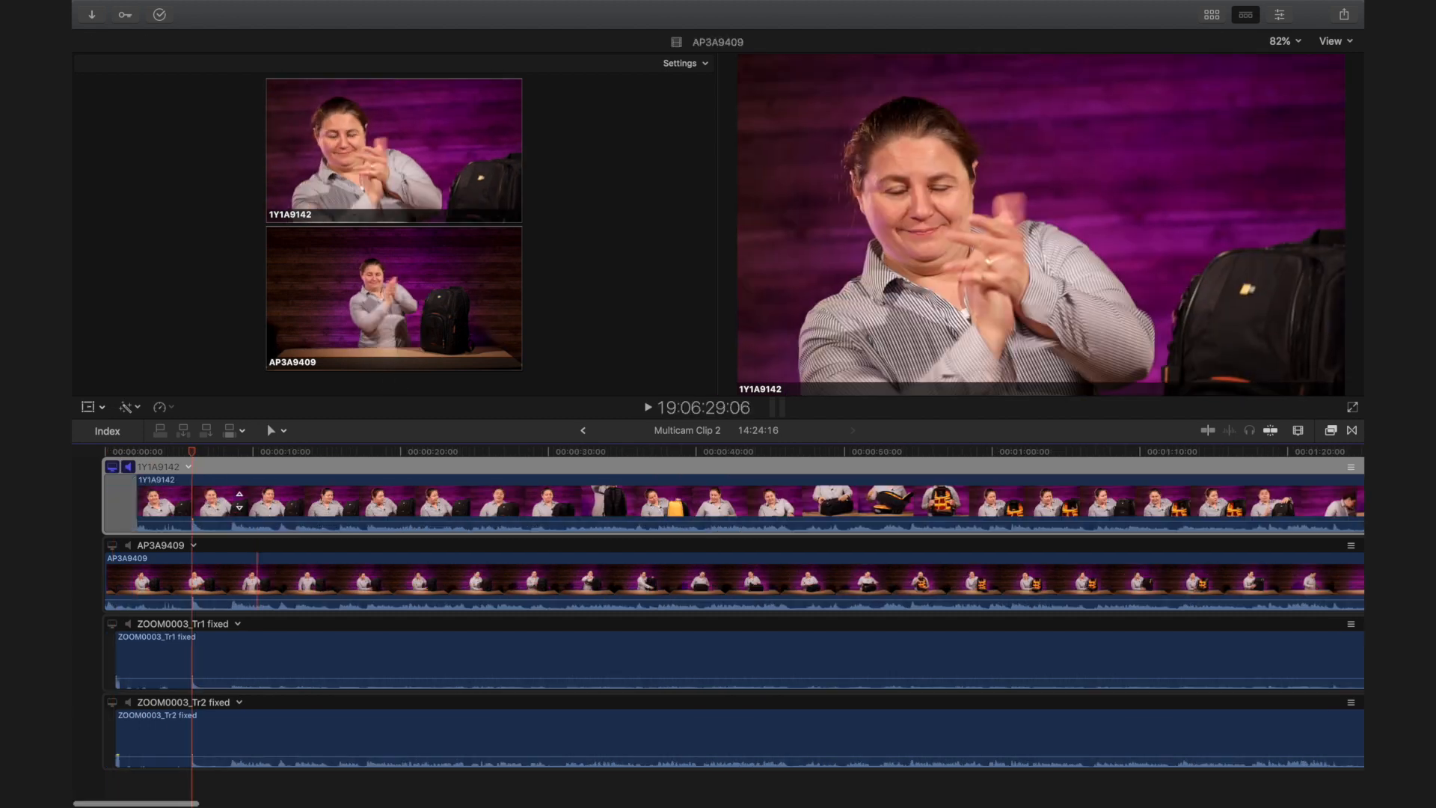
{"action": "left_click", "coordinate": [242, 462]}
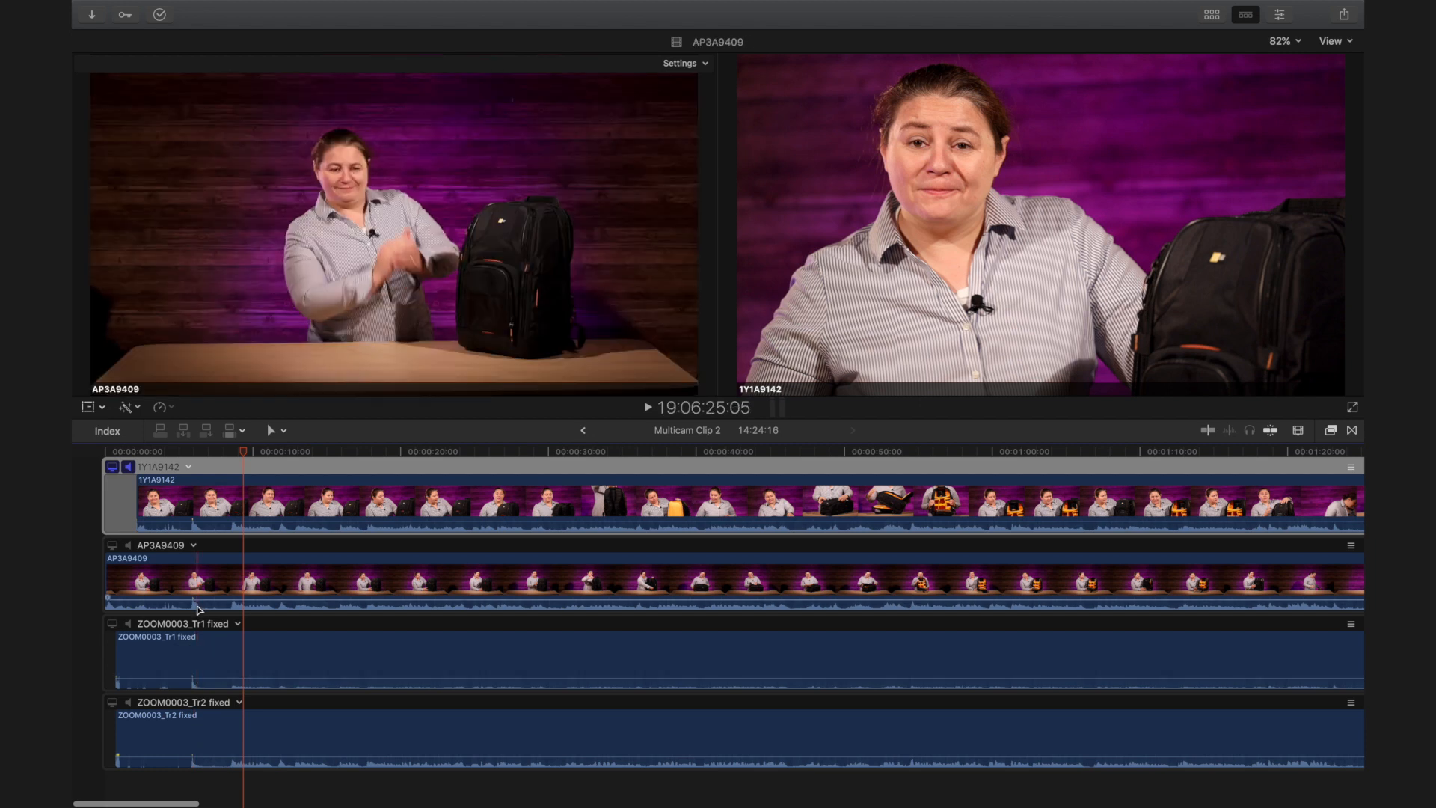
{"action": "key", "text": "s"}
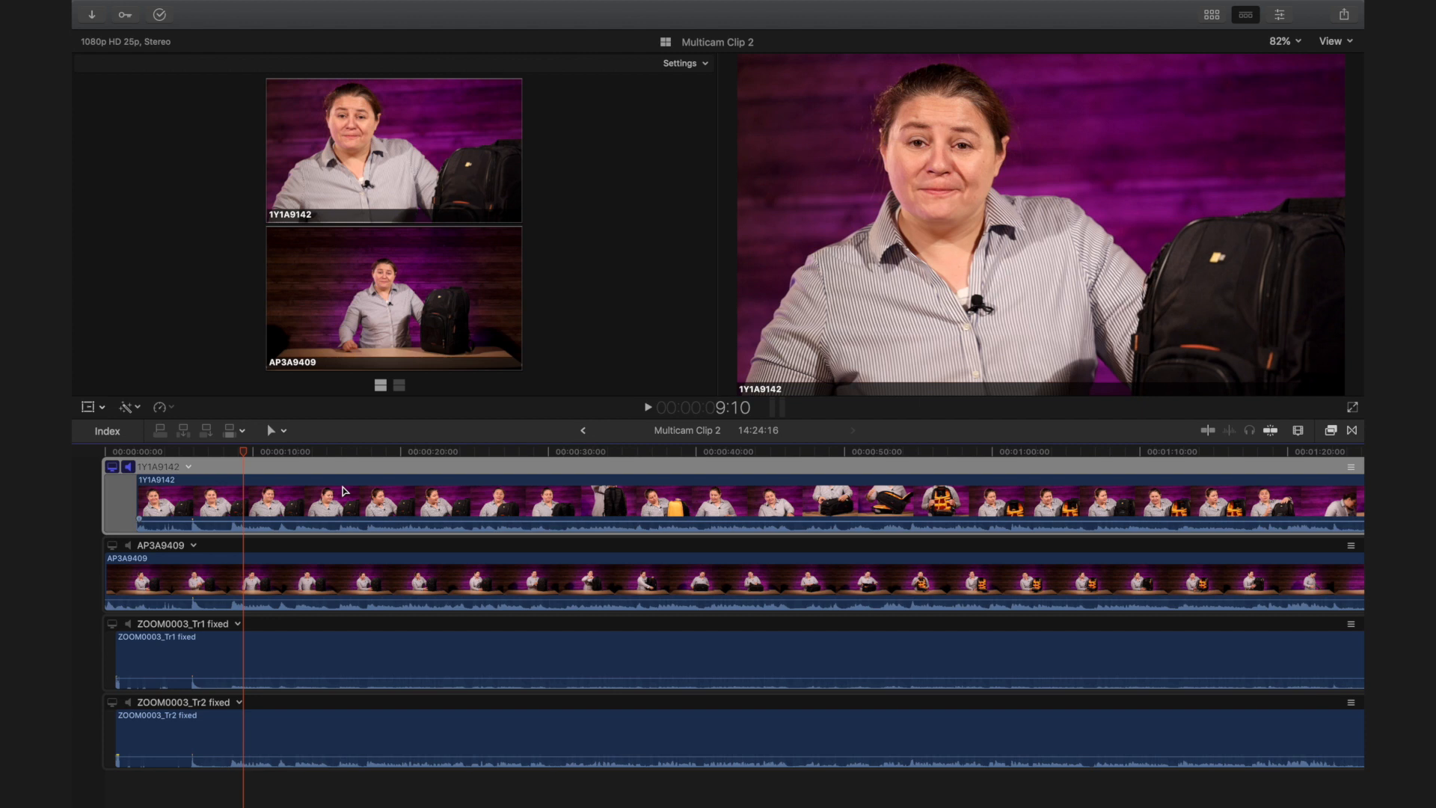
- Shift the 1Y1A9142 clip out of sync and move it back until its clap lines up with the other angles
{"action": "left_click_drag", "start_coordinate": [329, 482], "coordinate": [401, 483]}
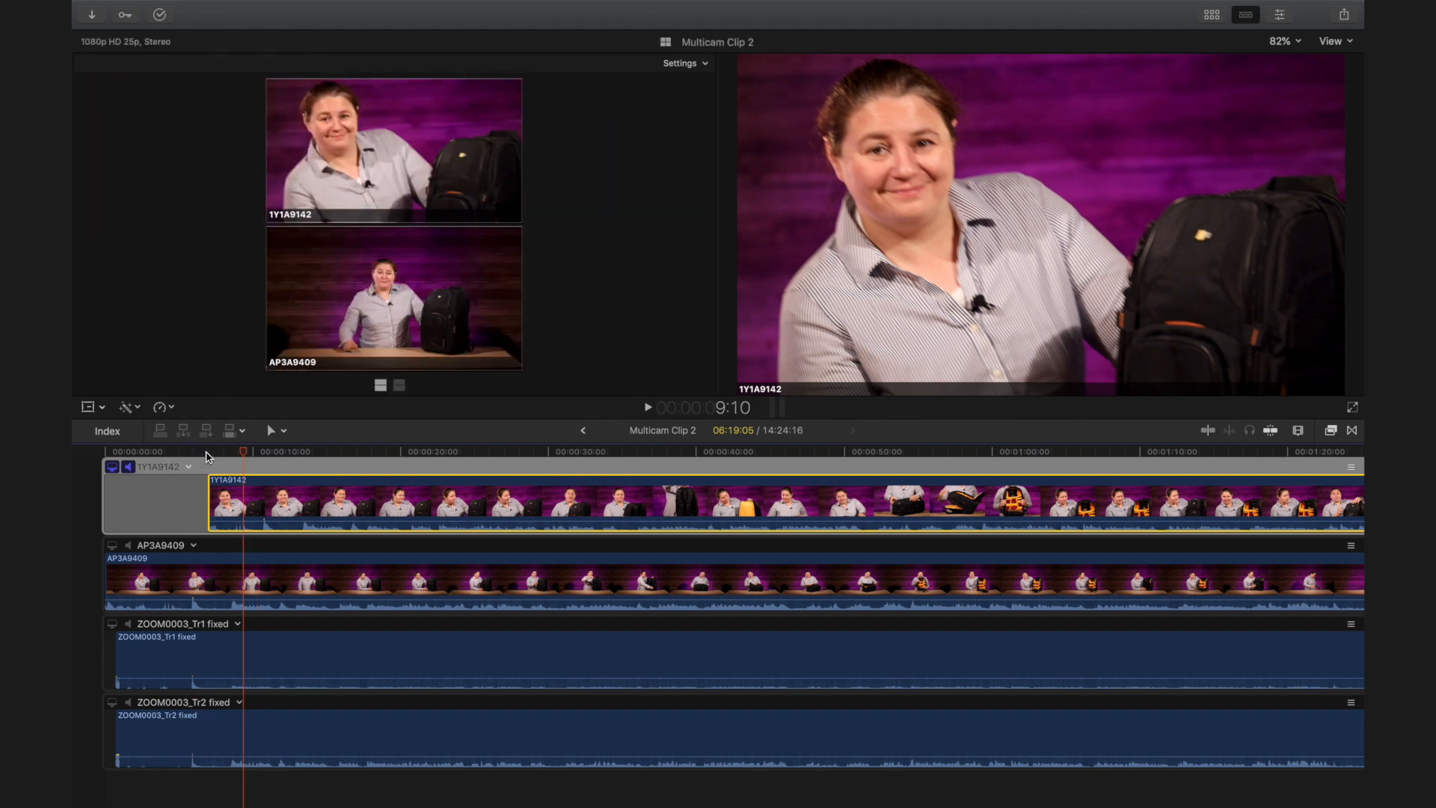
{"action": "left_click_drag", "start_coordinate": [207, 454], "coordinate": [192, 459]}
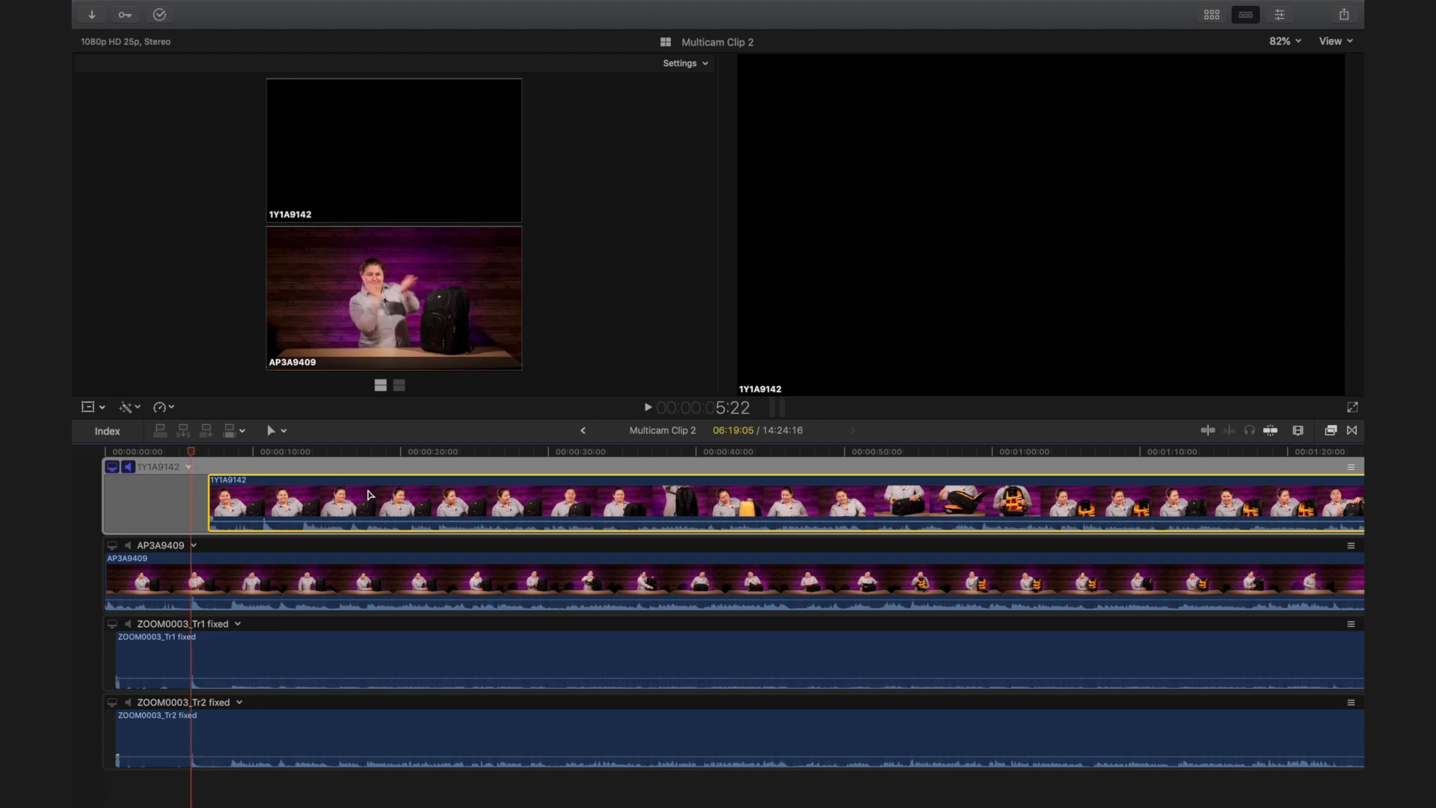
{"action": "left_click_drag", "start_coordinate": [364, 496], "coordinate": [298, 487]}
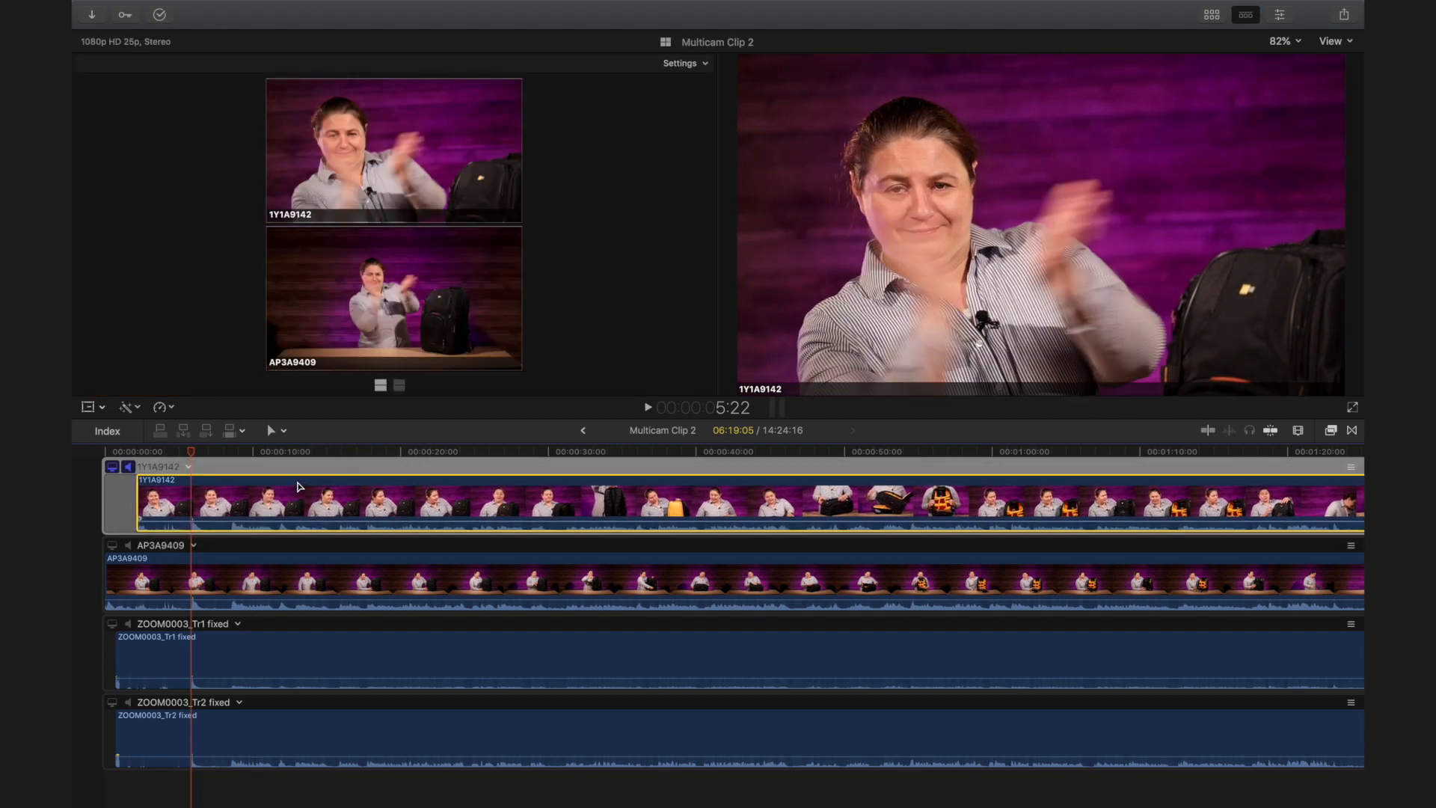
{"action": "left_click", "coordinate": [243, 451]}
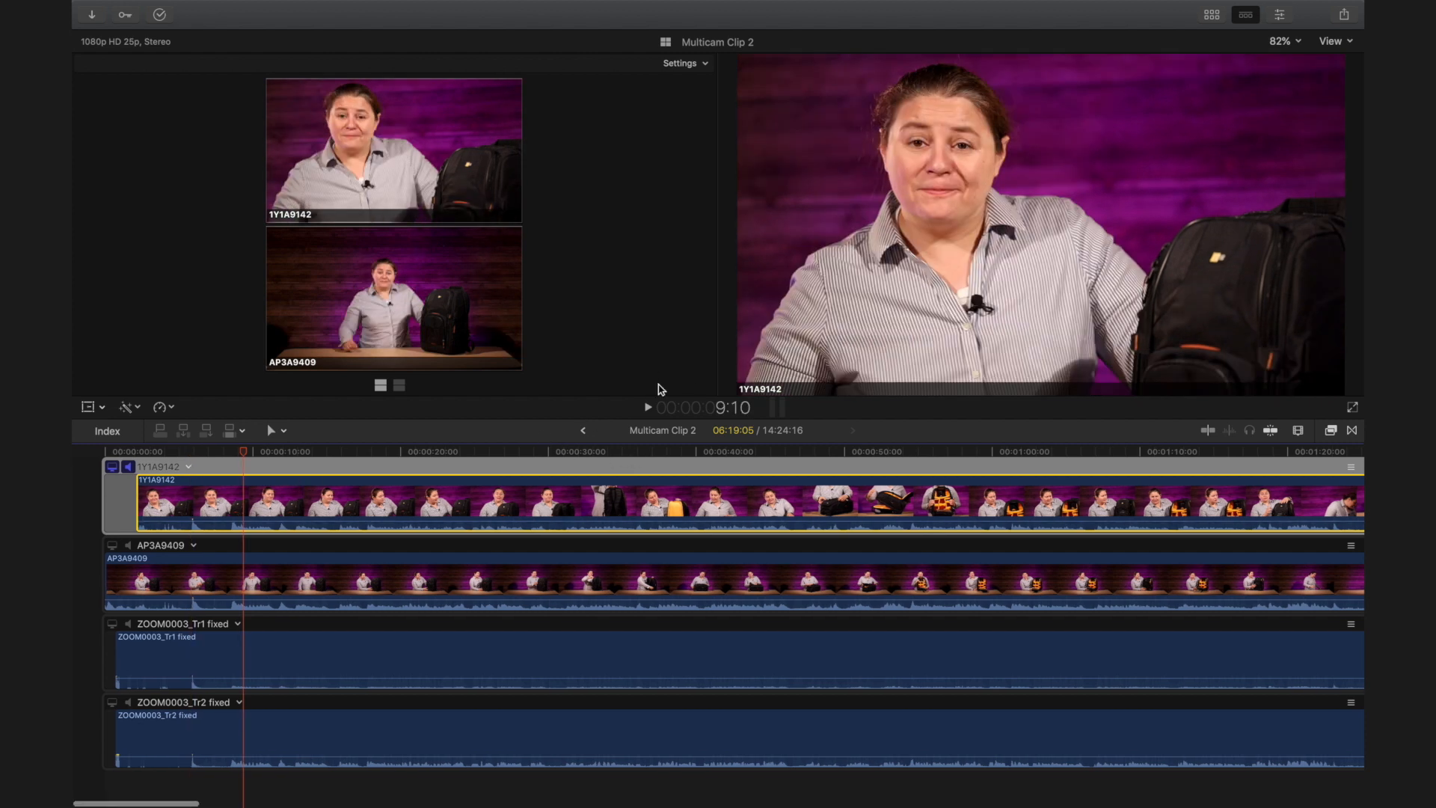
- Return to the Tips timeline and split Multicam Clip 2 at 00:00:08:06 with the Blade tool
{"action": "left_click", "coordinate": [583, 432]}
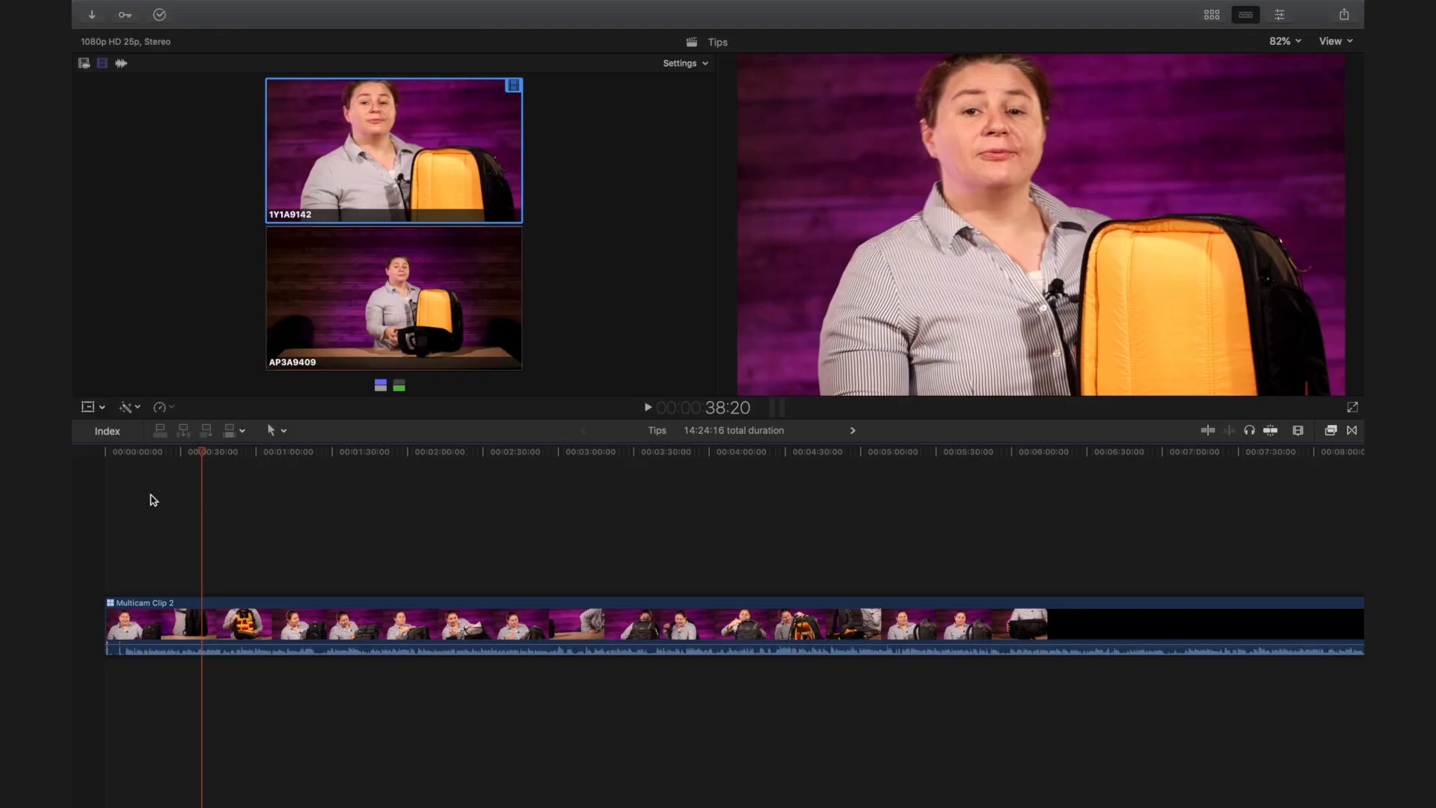
{"action": "left_click", "coordinate": [120, 453]}
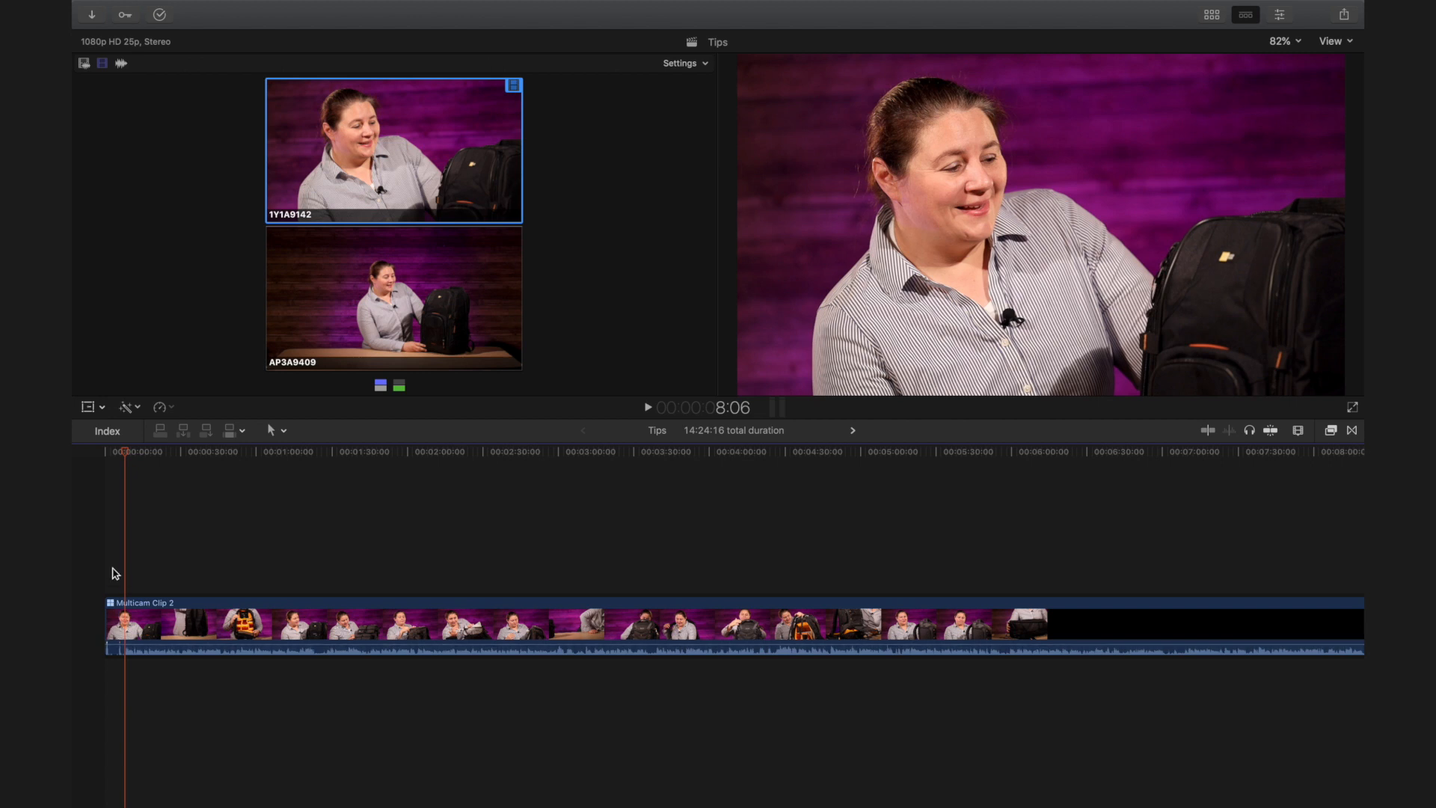
{"action": "key", "text": "super+equal"}
{"action": "key", "text": "super+equal"}
{"action": "key", "text": "super+equal"}
{"action": "key", "text": "super+equal"}
{"action": "key", "text": "super+equal"}
{"action": "key", "text": "super+equal"}
{"action": "key", "text": "super+equal"}
{"action": "key", "text": "super+equal"}
{"action": "key", "text": "super+equal"}
{"action": "key", "text": "super+equal"}
{"action": "key", "text": "b"}
{"action": "left_click", "coordinate": [465, 614]}
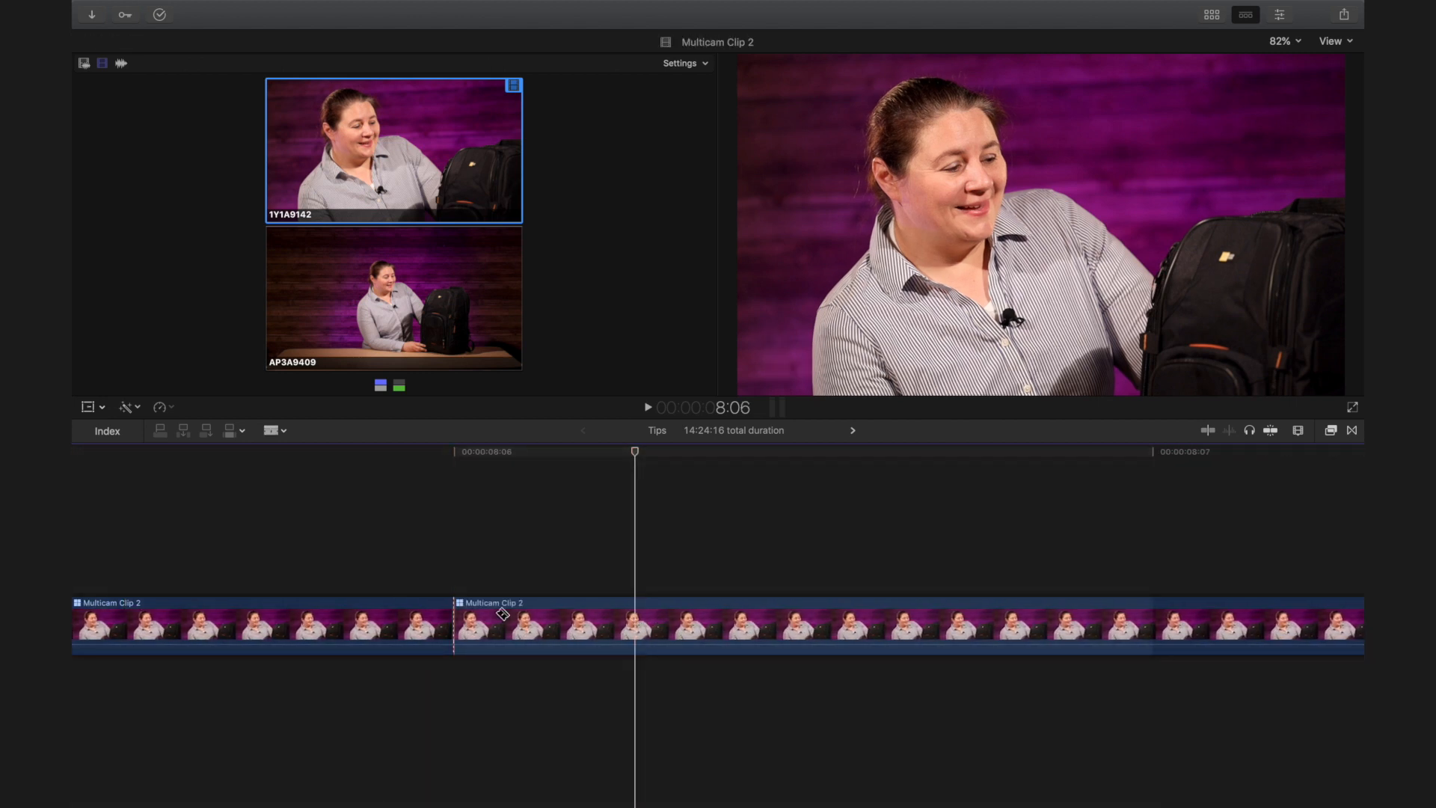
- Delete the section of Multicam Clip 2 before the cut
{"action": "key", "text": "a"}
{"action": "left_click", "coordinate": [401, 615]}
{"action": "key", "text": "Delete"}
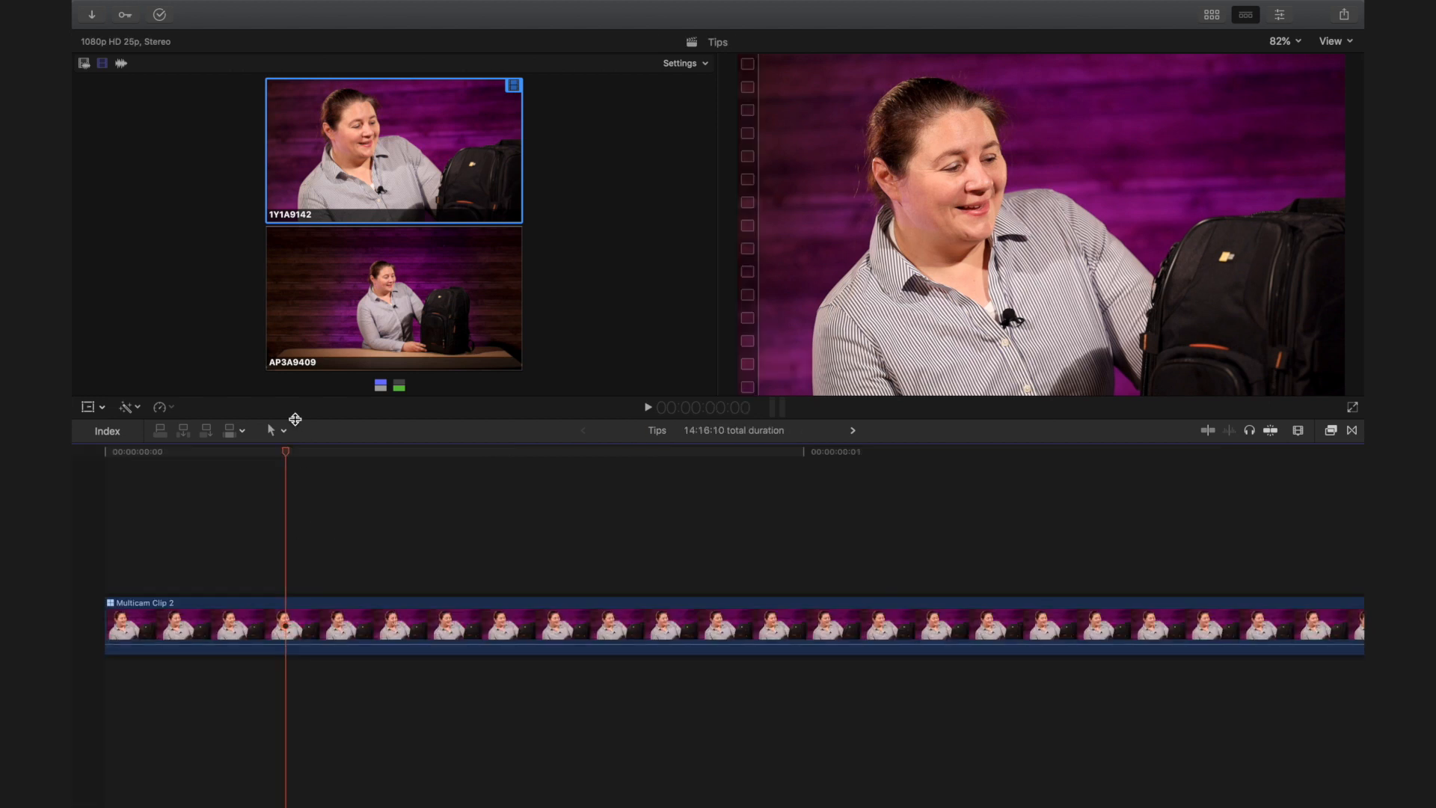
- Play the opening and trim about 9 frames off the start of Multicam Clip 2
{"action": "key", "text": "super+minus"}
{"action": "key", "text": "super+minus"}
{"action": "key", "text": "super+minus"}
{"action": "key", "text": "super+minus"}
{"action": "key", "text": "super+minus"}
{"action": "key", "text": "super+minus"}
{"action": "key", "text": "space"}
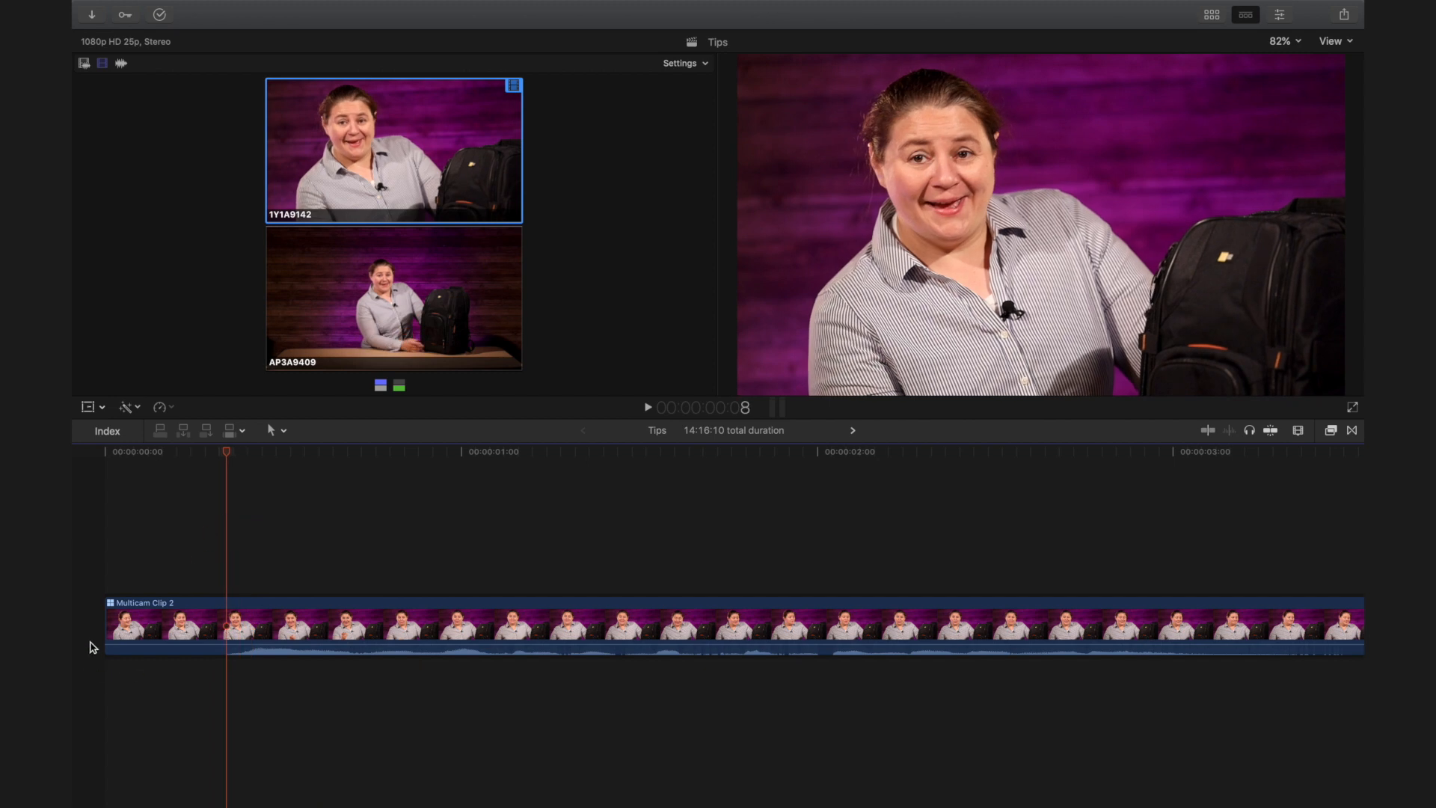
{"action": "left_click_drag", "start_coordinate": [109, 621], "coordinate": [226, 632]}
- Switch the clip's video to the AP3A9409 angle from its start
{"action": "key", "text": "shift+super+7"}
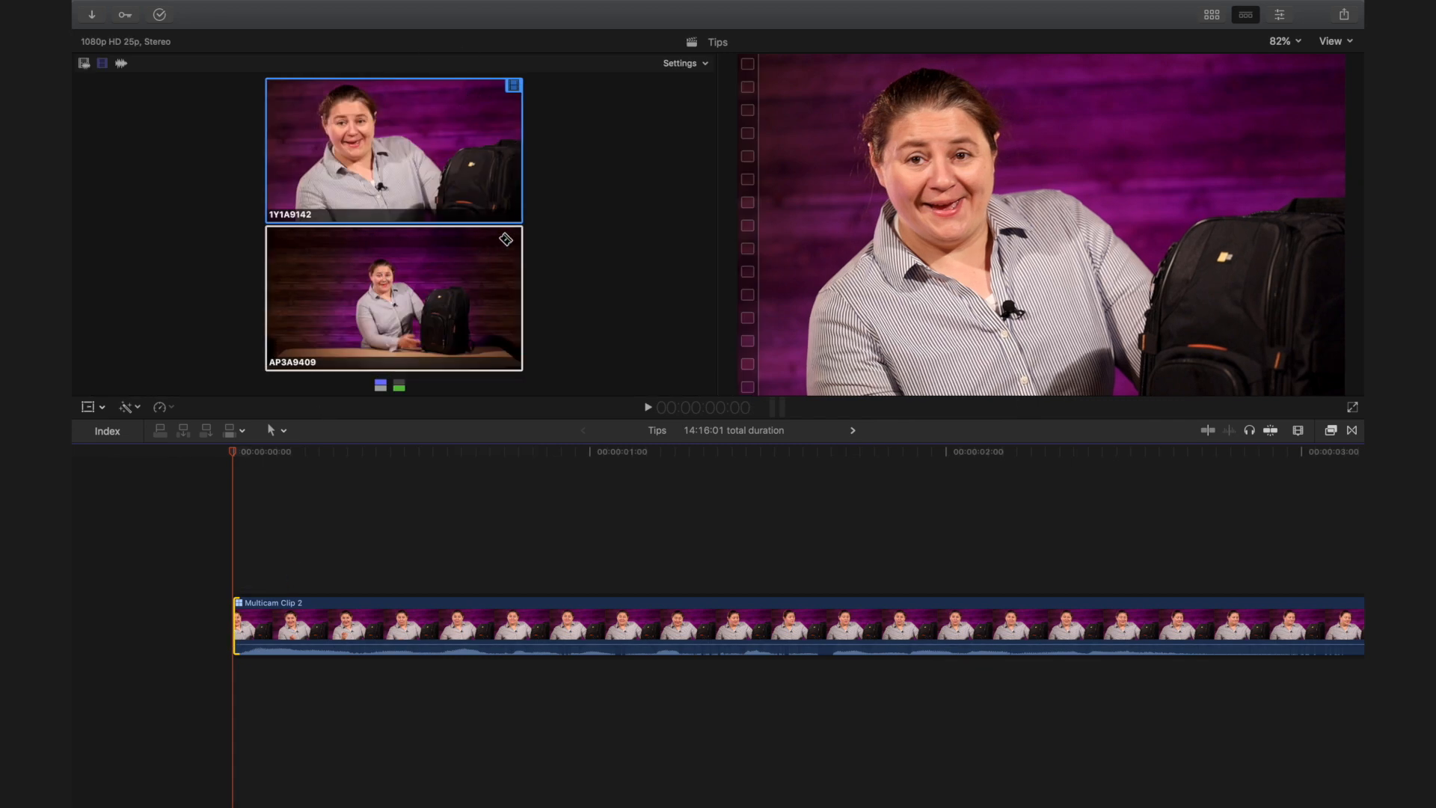
{"action": "left_click", "coordinate": [403, 276]}
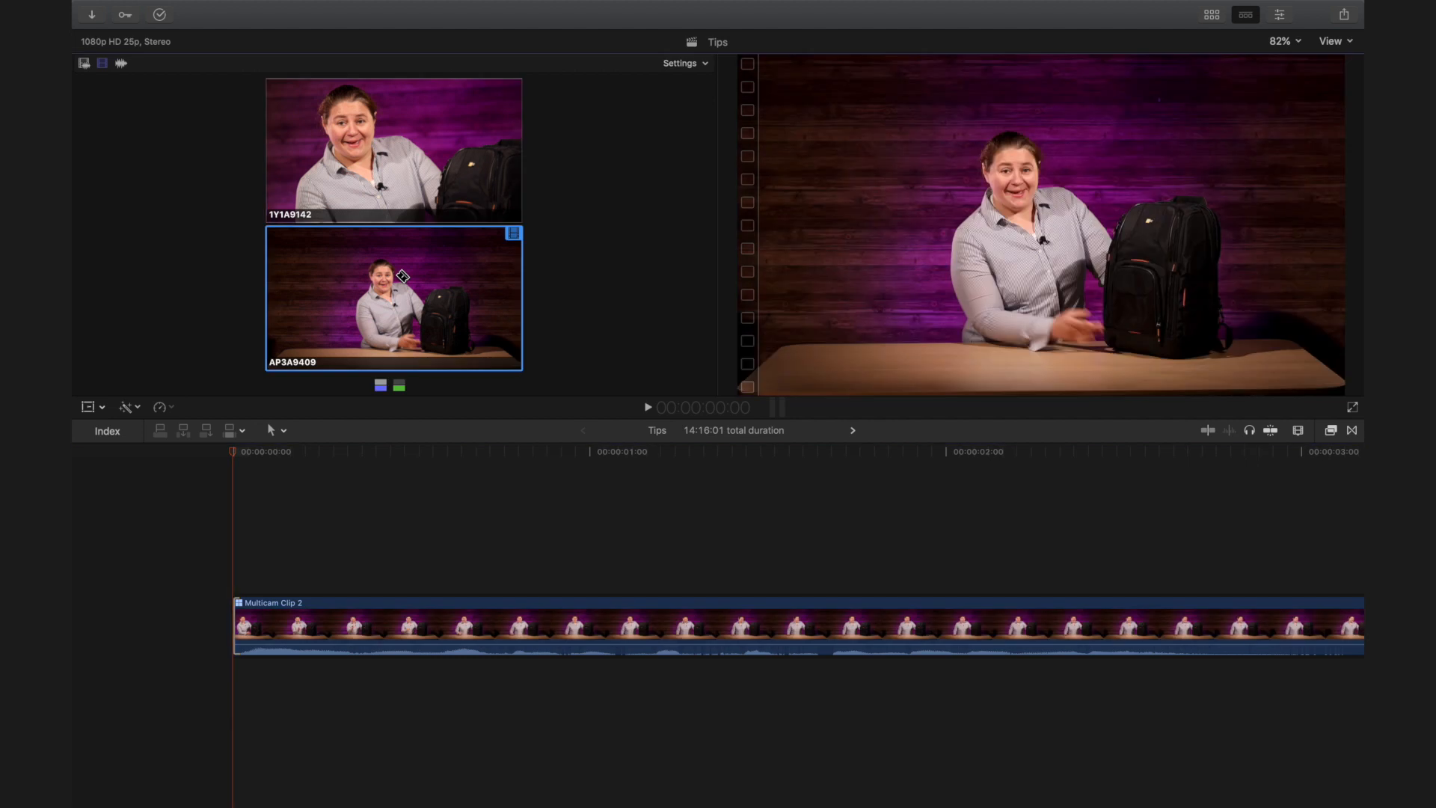
- Play Multicam Clip 2 from the start, cutting live between angles 1Y1A9142 and AP3A9409, and stop at 00:00:32:02
{"action": "key", "text": "space"}
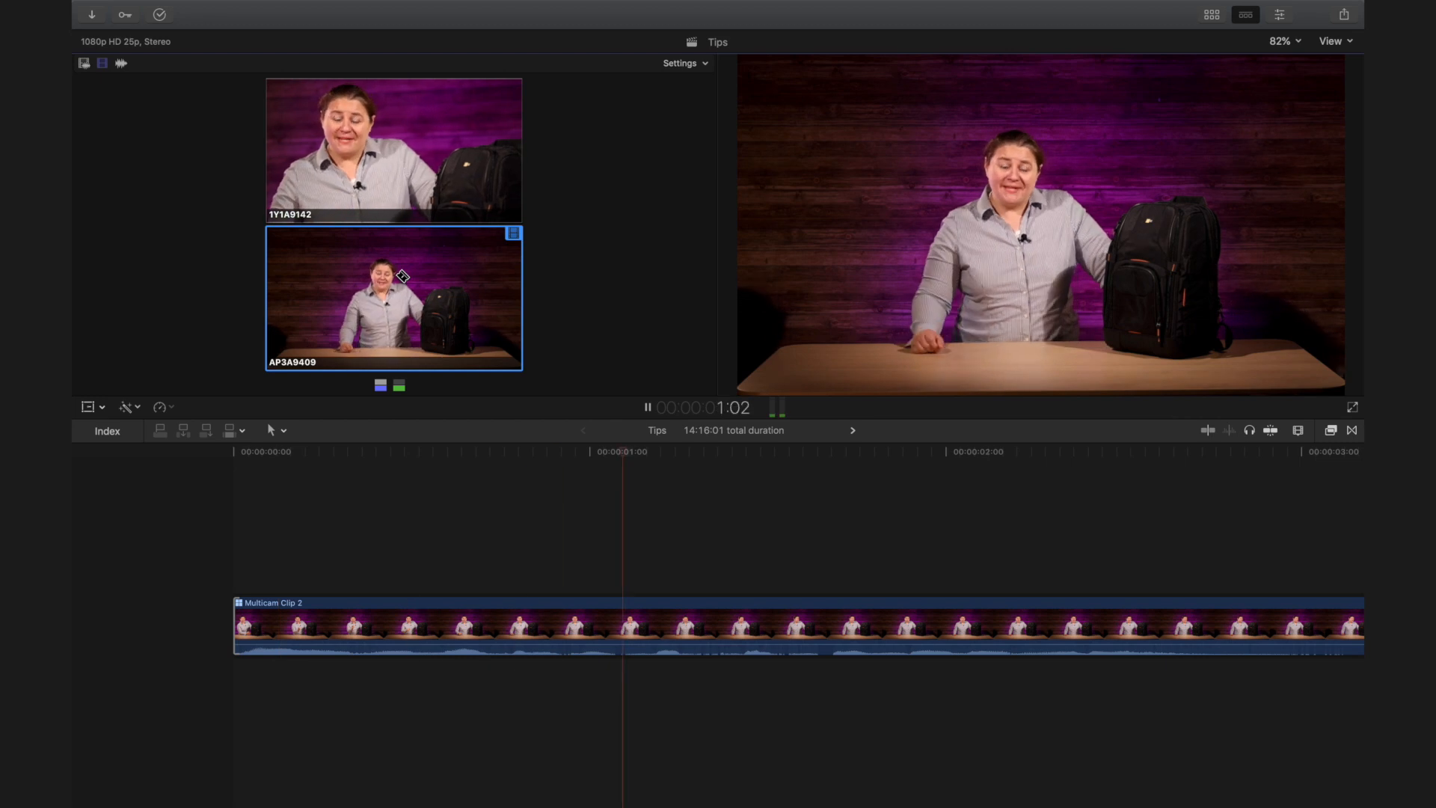
{"action": "left_click", "coordinate": [395, 147]}
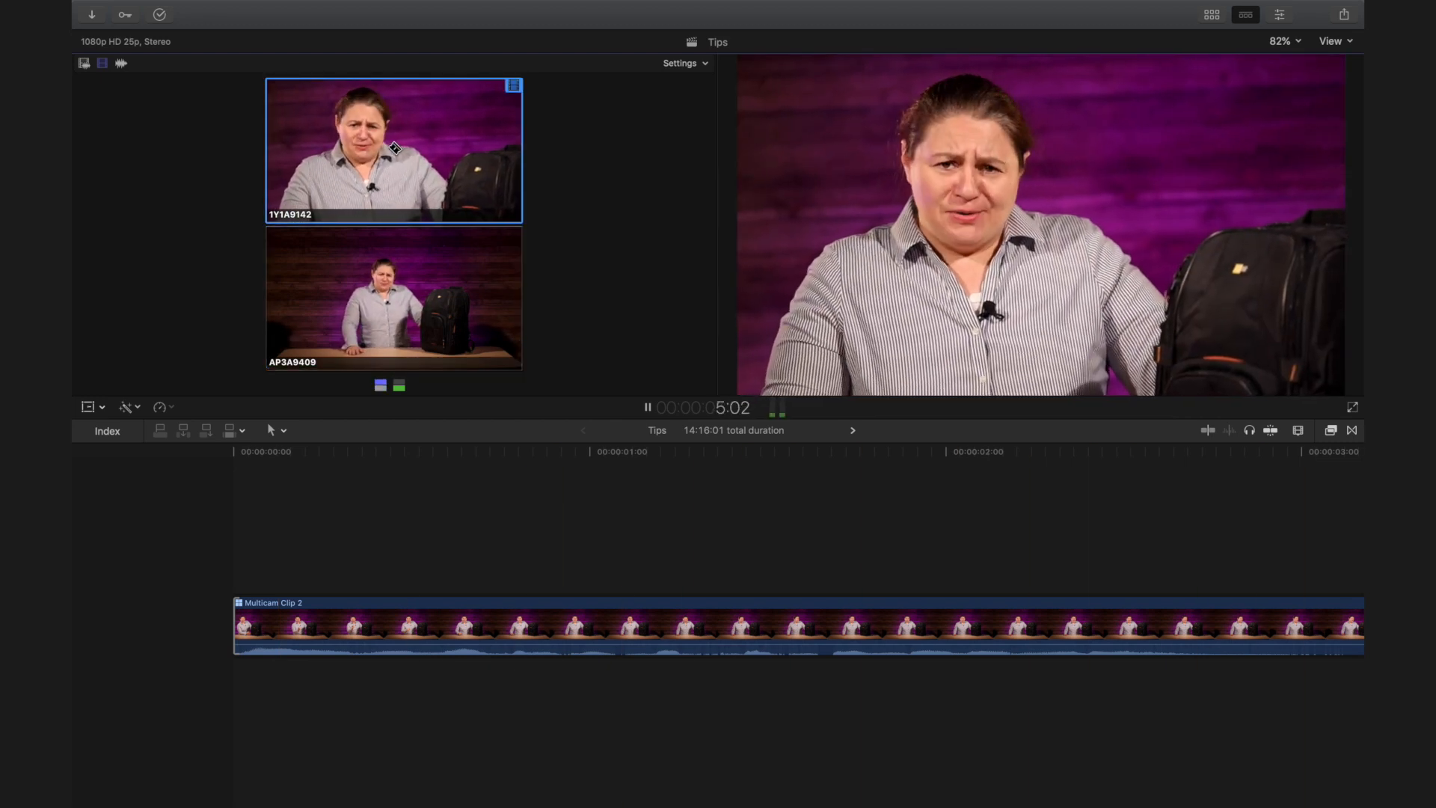
{"action": "left_click", "coordinate": [420, 268]}
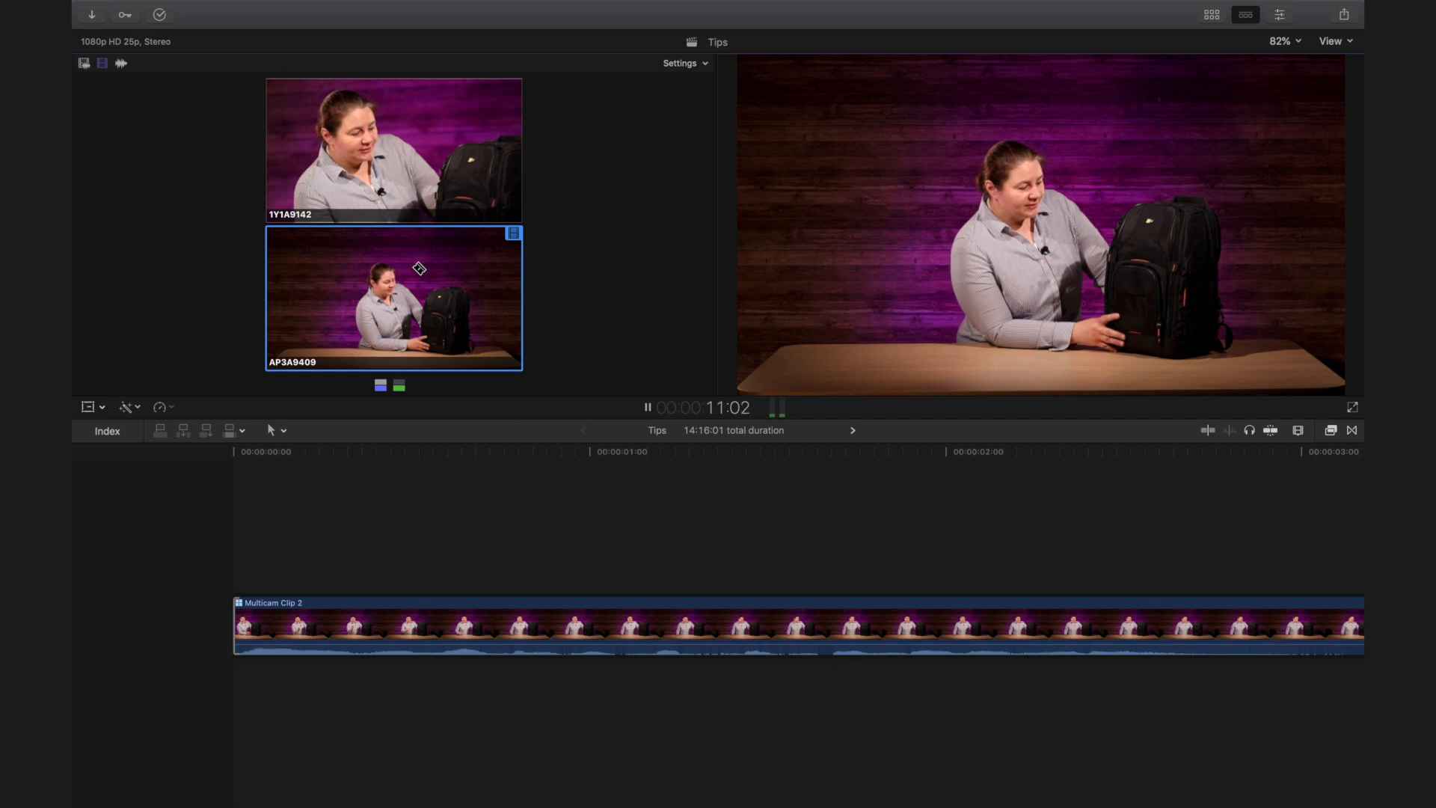
{"action": "left_click", "coordinate": [442, 186]}
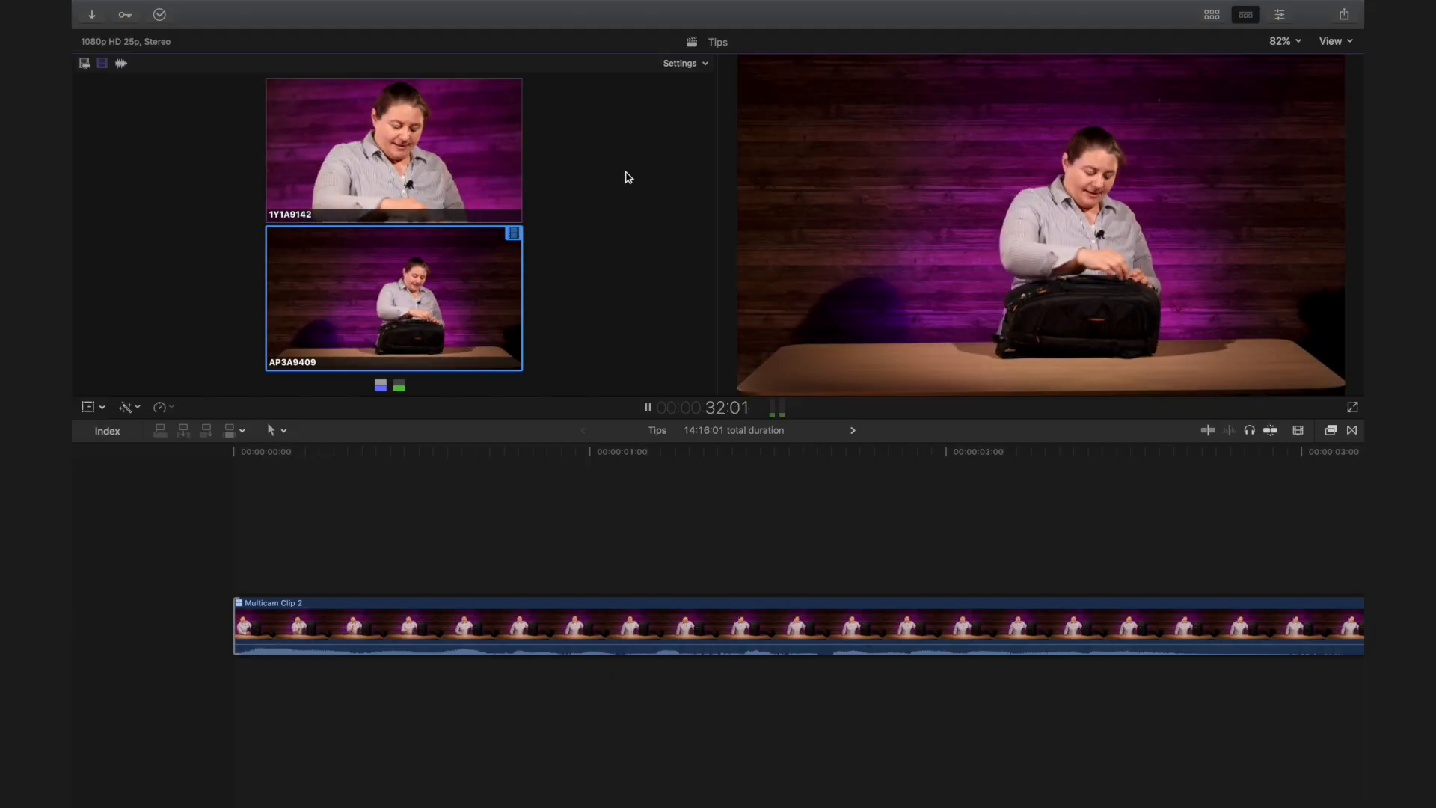
{"action": "key", "text": "space"}
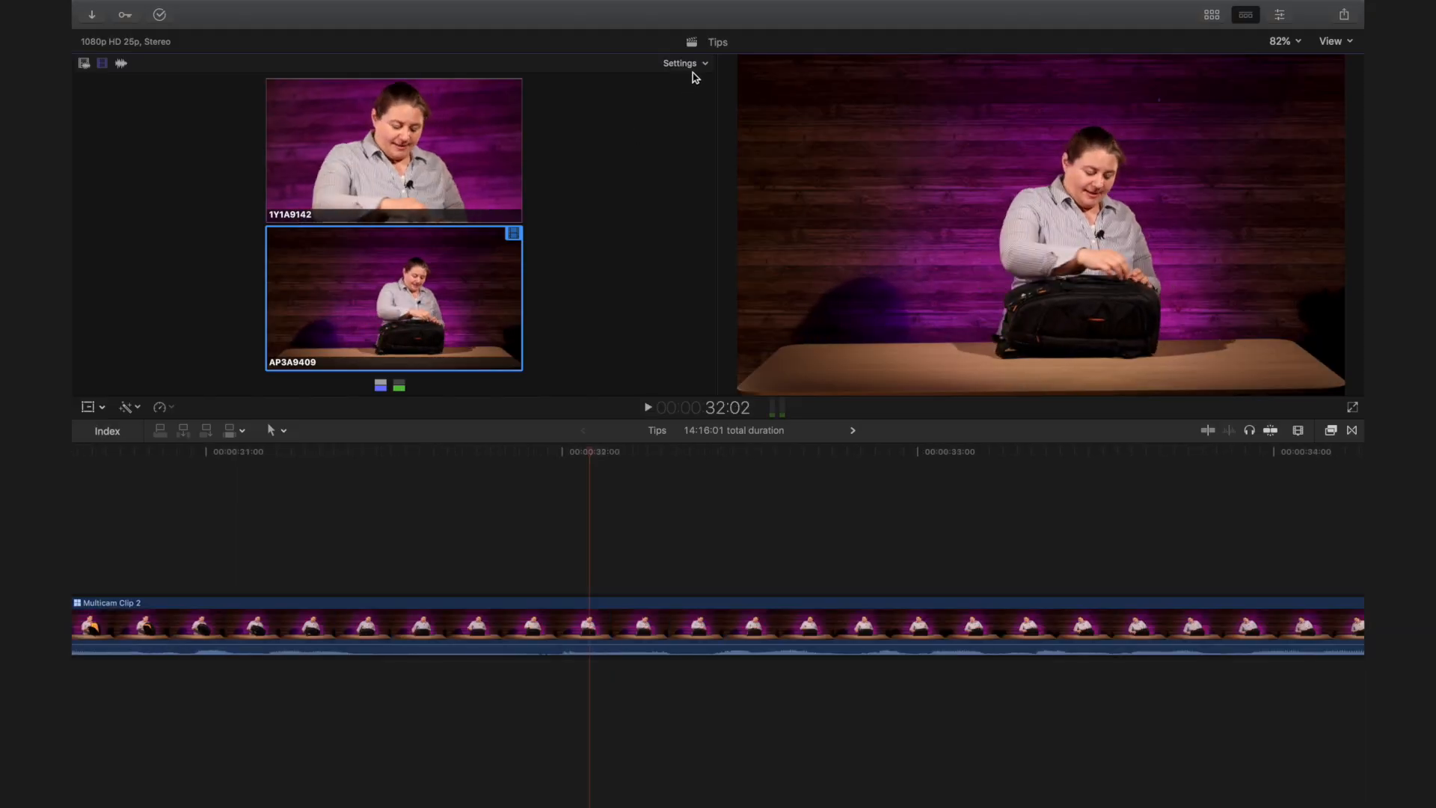
- Preview the 16-angle layout in the angle viewer and return the display to 2 angles
{"action": "left_click", "coordinate": [699, 64]}
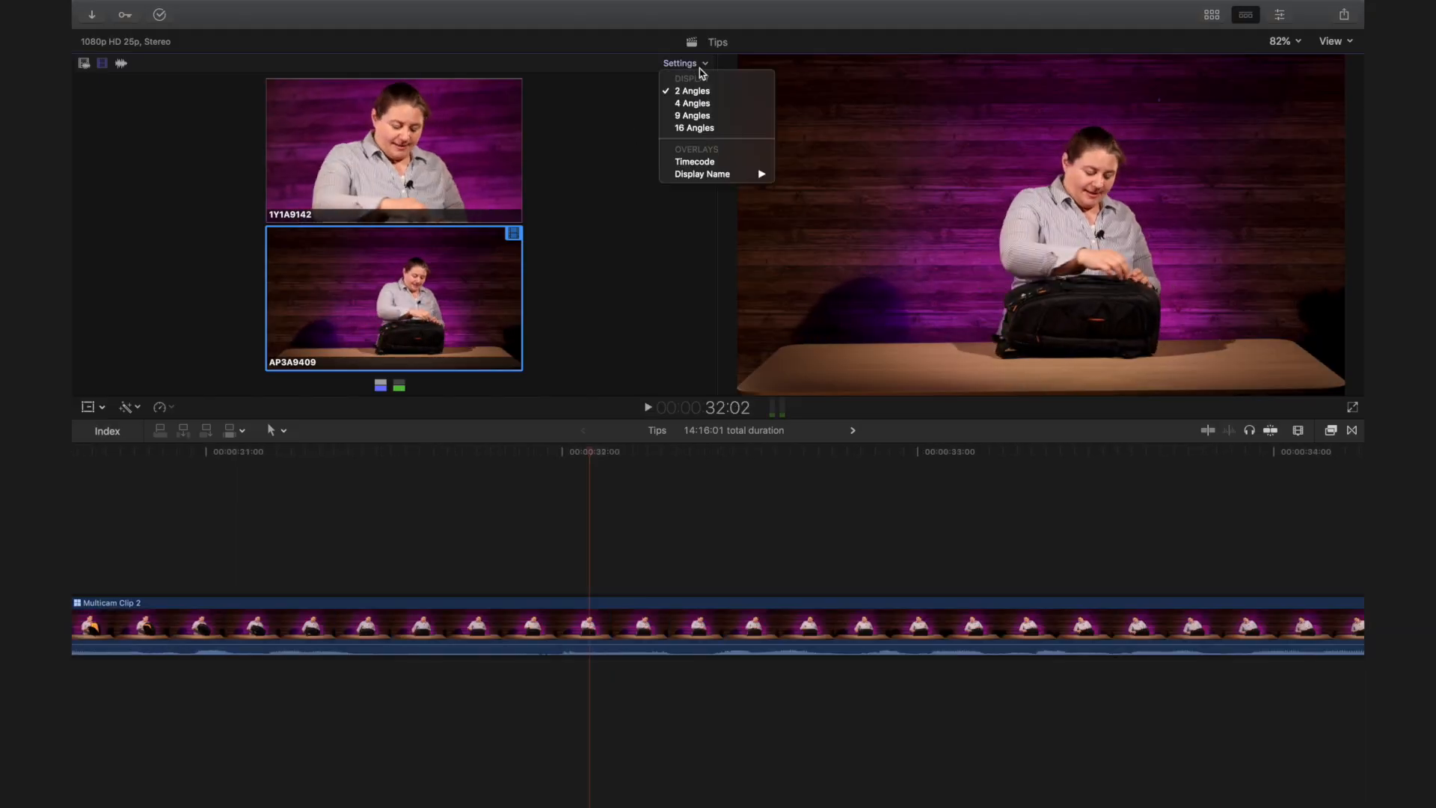
{"action": "left_click", "coordinate": [703, 129]}
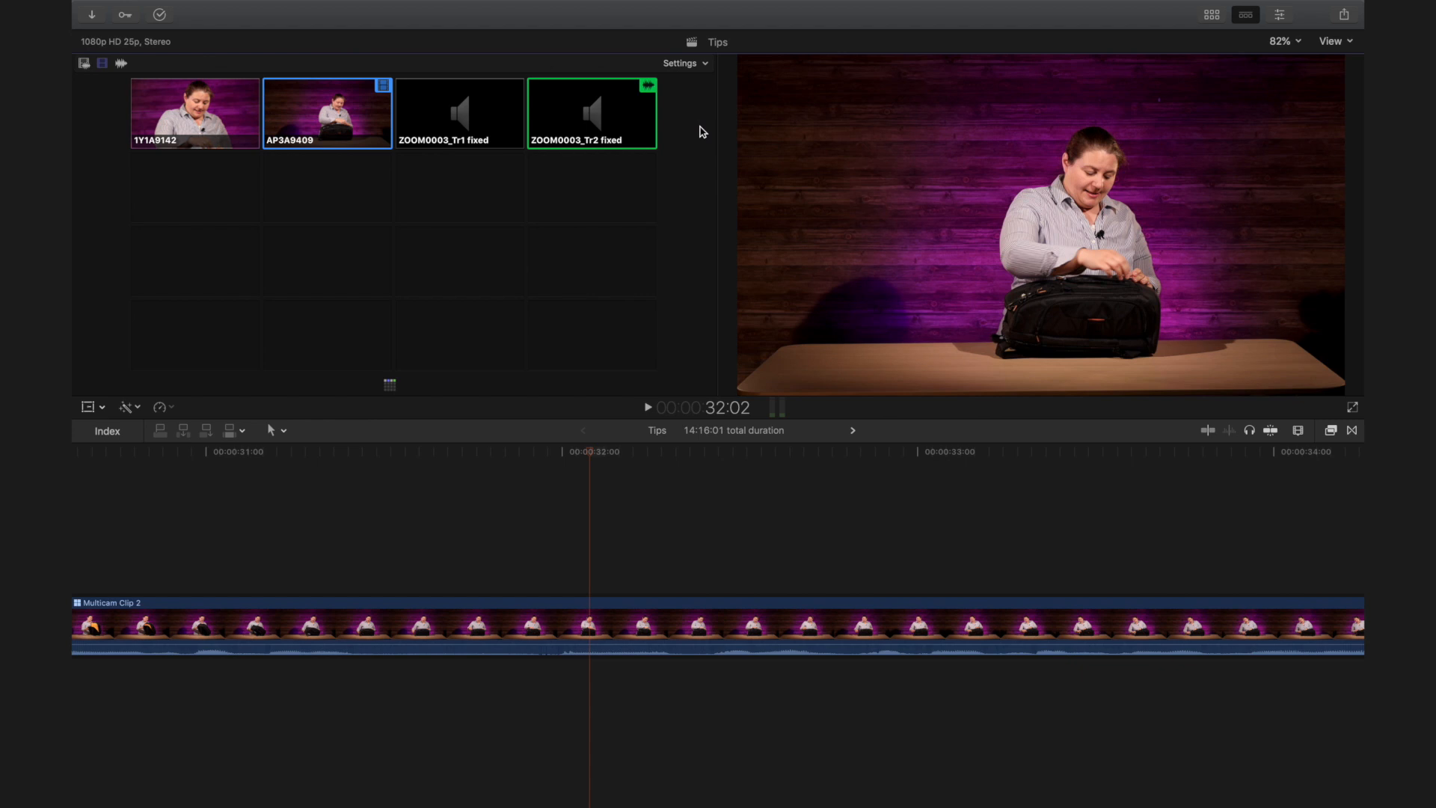
{"action": "left_click", "coordinate": [697, 64]}
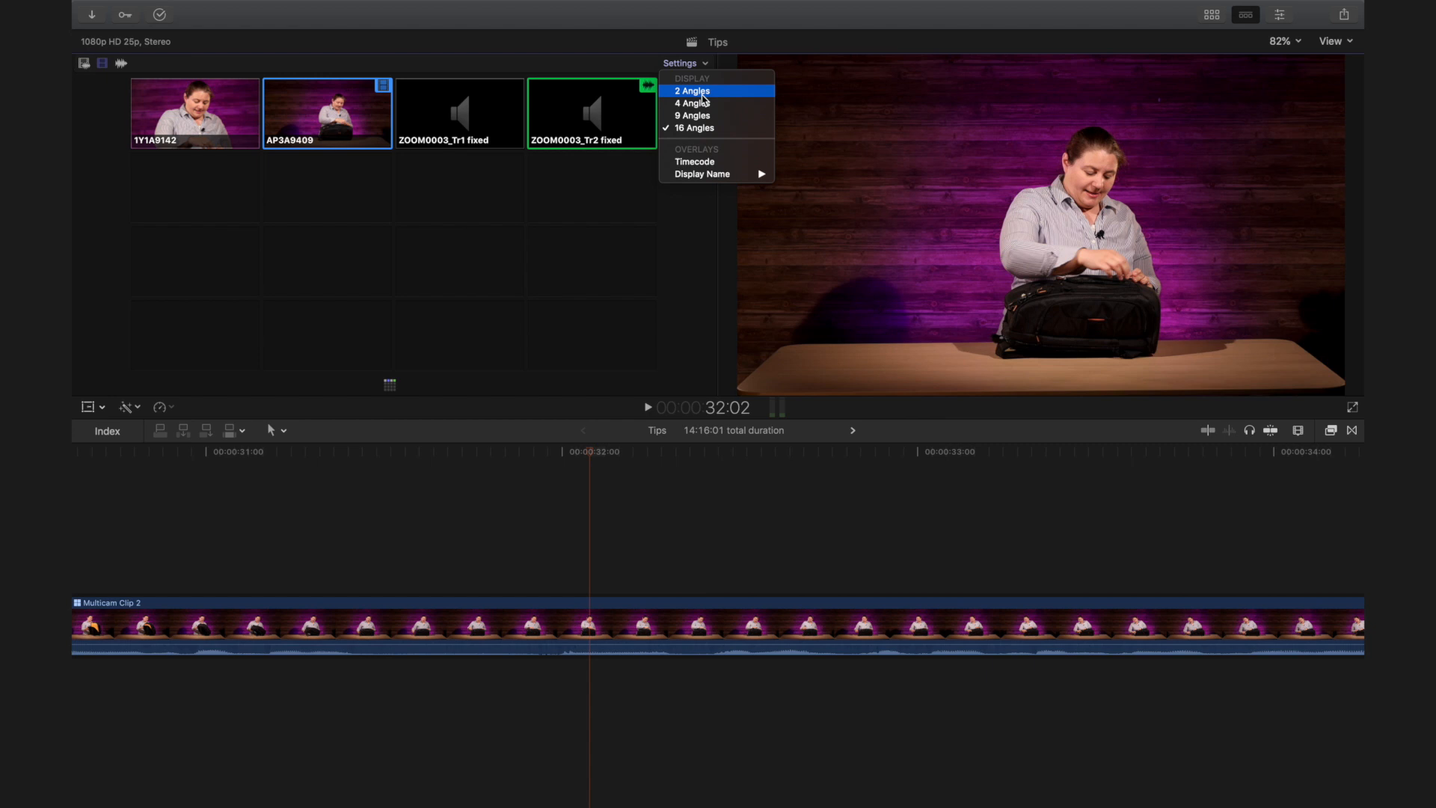
{"action": "left_click", "coordinate": [702, 92]}
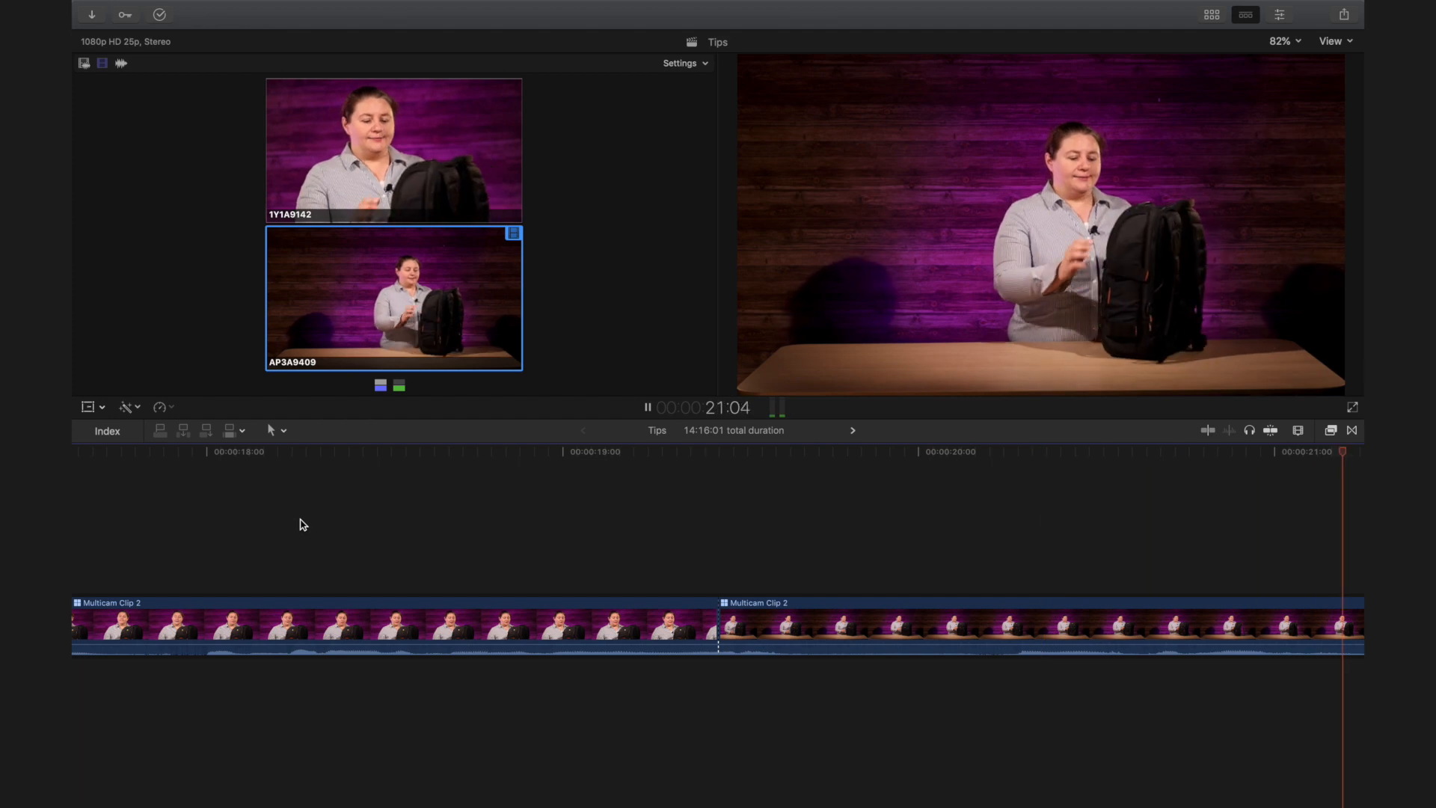
- Cut live between 1Y1A9142 and AP3A9409 four times during playback from about 00:00:21 and stop at 00:00:30:08
{"action": "key", "text": "1"}
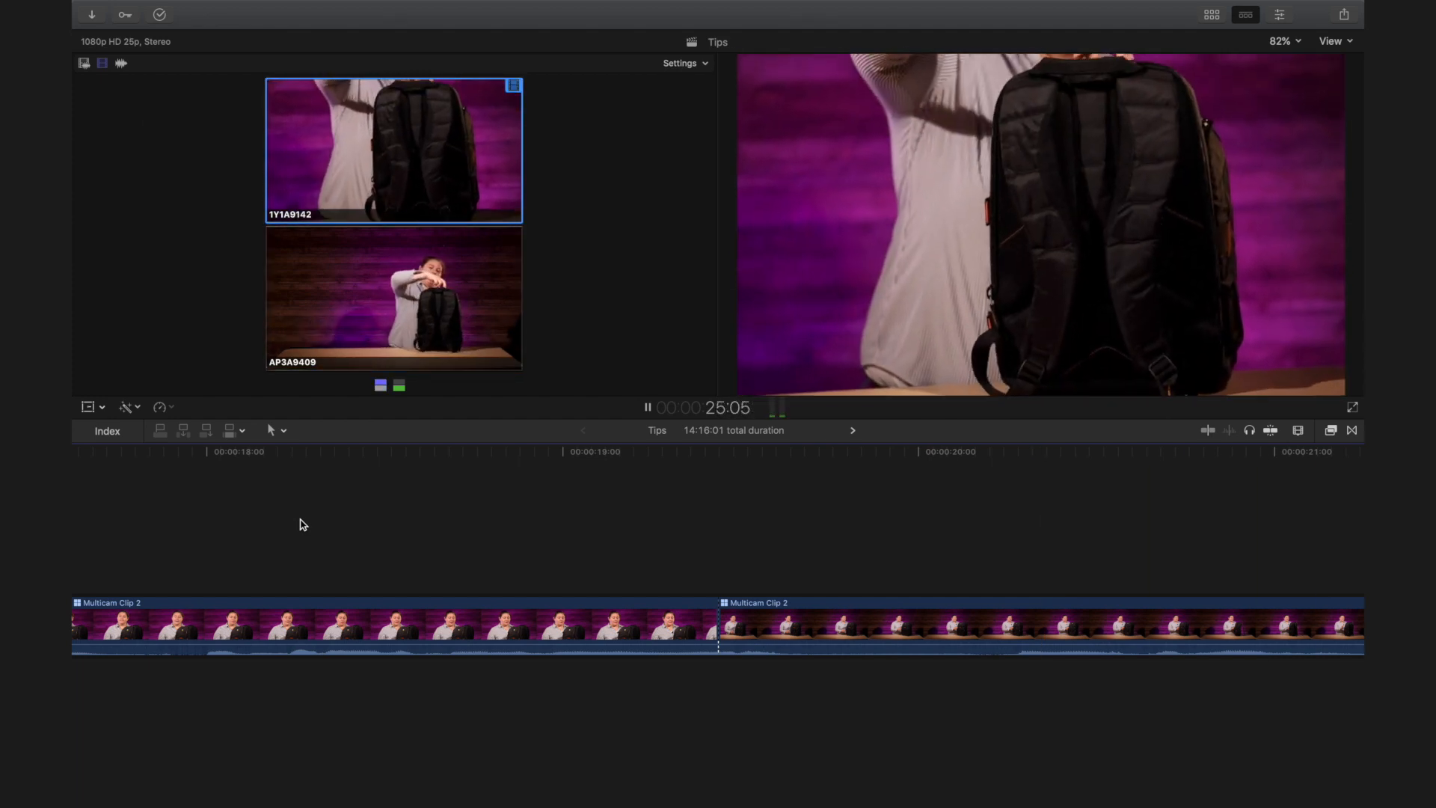
{"action": "key", "text": "2"}
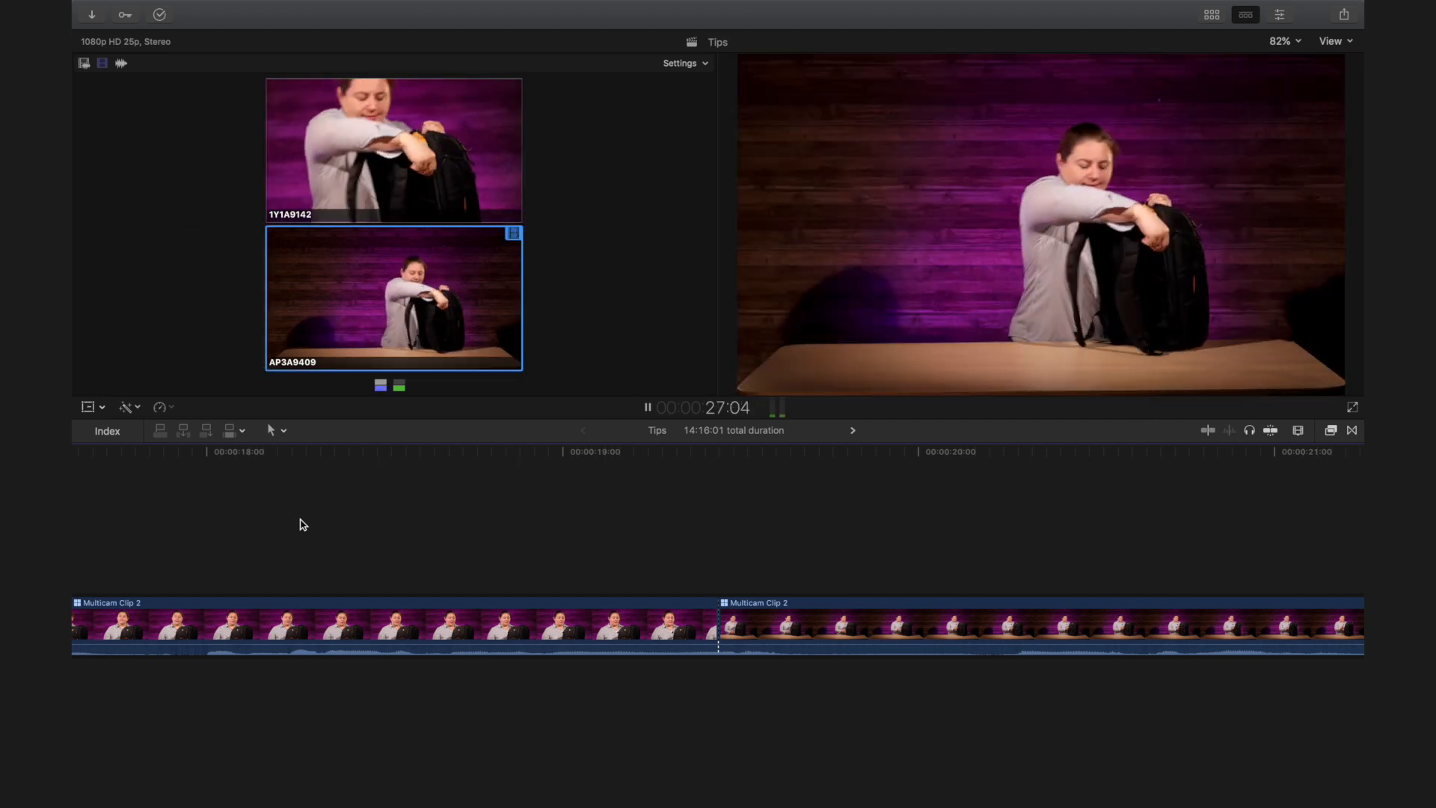
{"action": "key", "text": "1"}
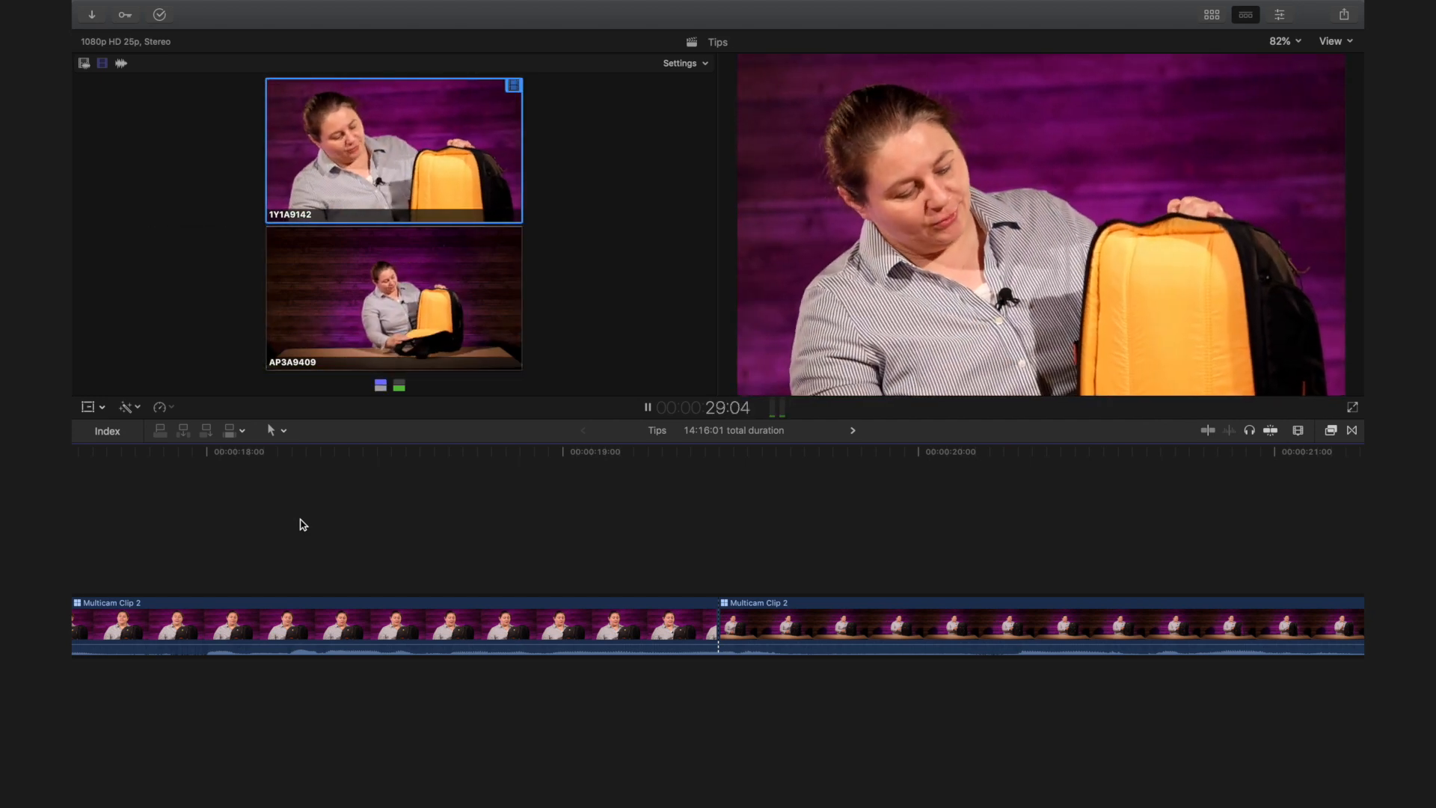
{"action": "key", "text": "2"}
{"action": "key", "text": "space"}
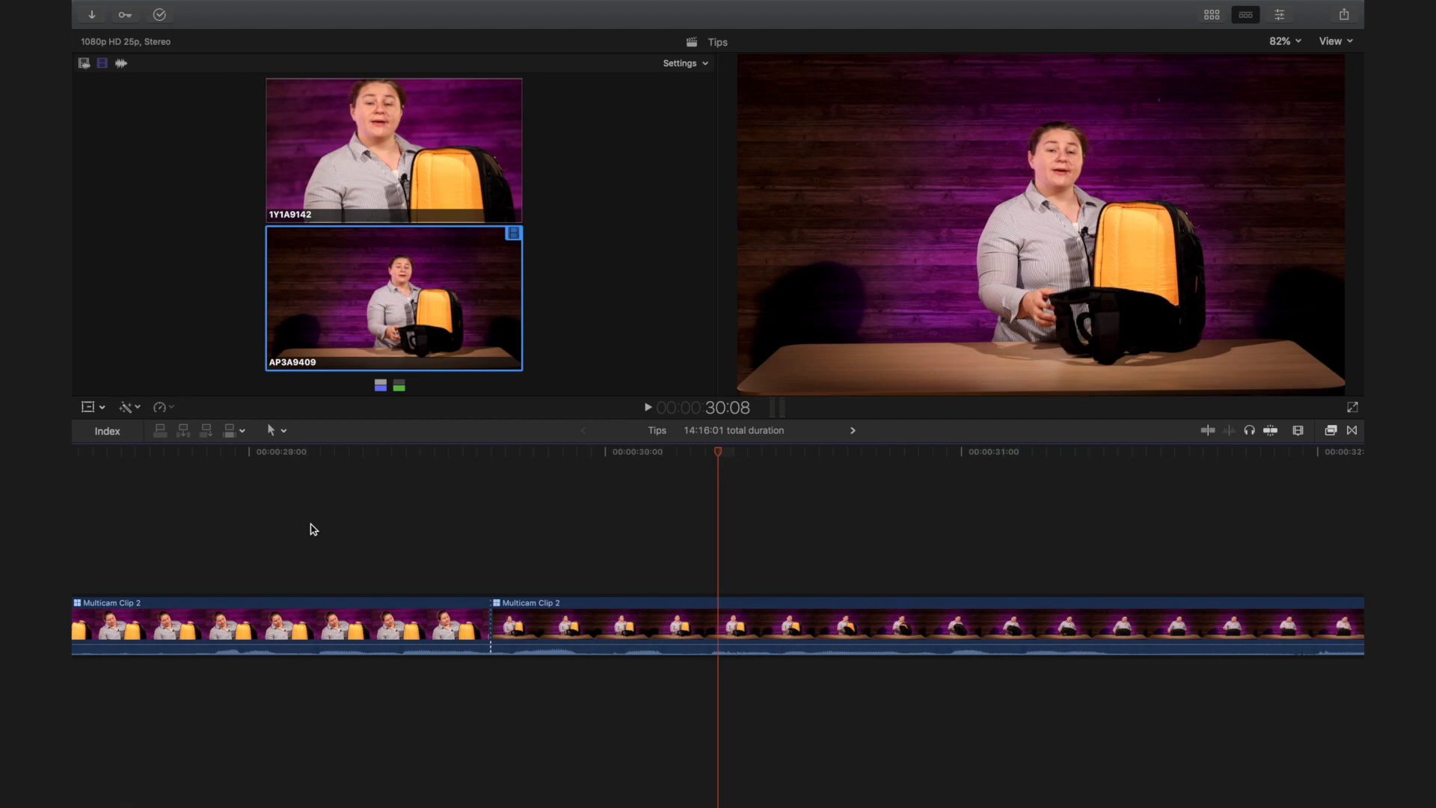
- Roll the cut at the end of the 1Y1A9142 segment earlier to about 00:00:28:07 and play across it
{"action": "mouse_move", "coordinate": [723, 453]}
{"action": "left_mouse_down"}
{"action": "mouse_move", "coordinate": [414, 455]}
{"action": "mouse_move", "coordinate": [714, 454]}
{"action": "left_mouse_up"}
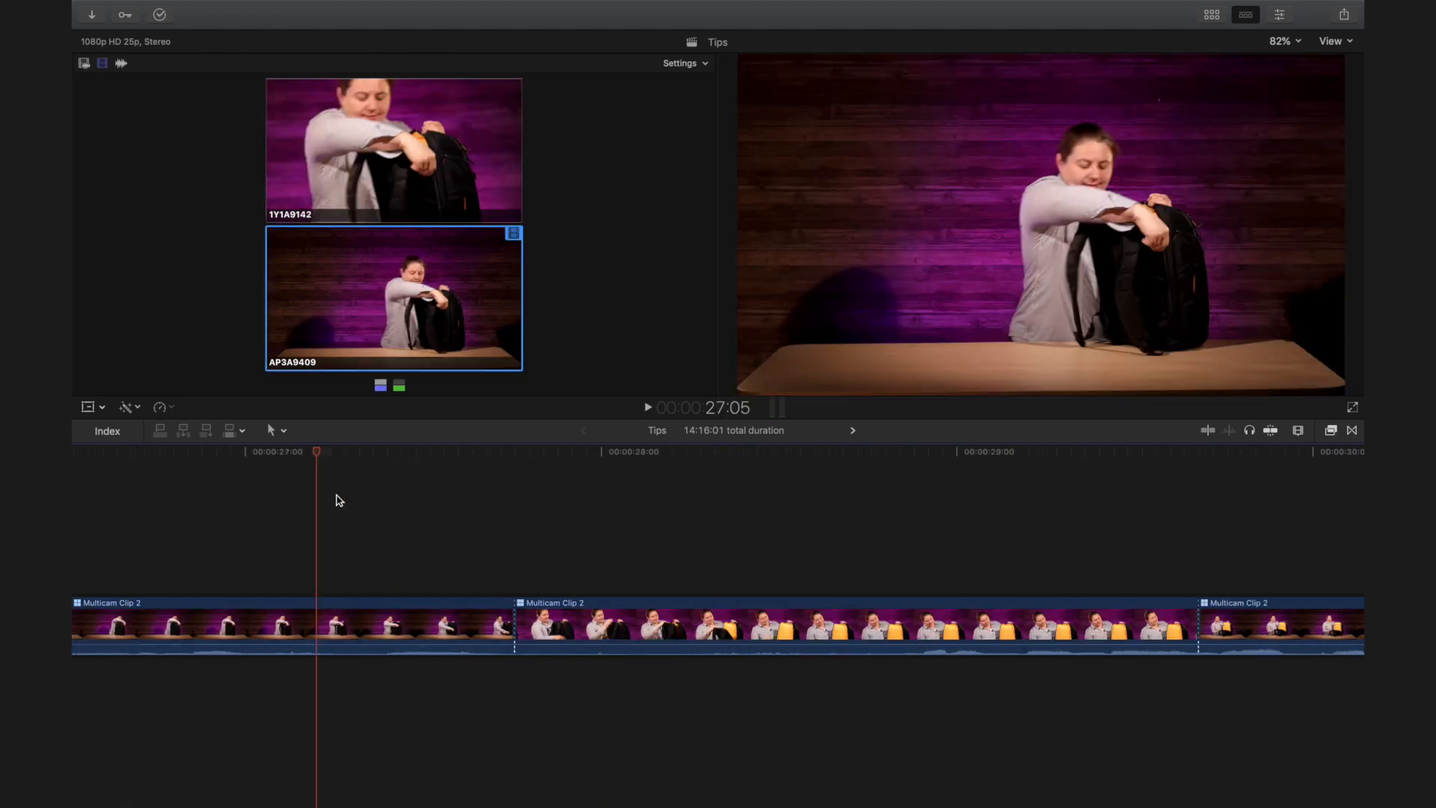
{"action": "scroll", "coordinate": [644, 542], "scroll_direction": "left", "scroll_amount": 1}
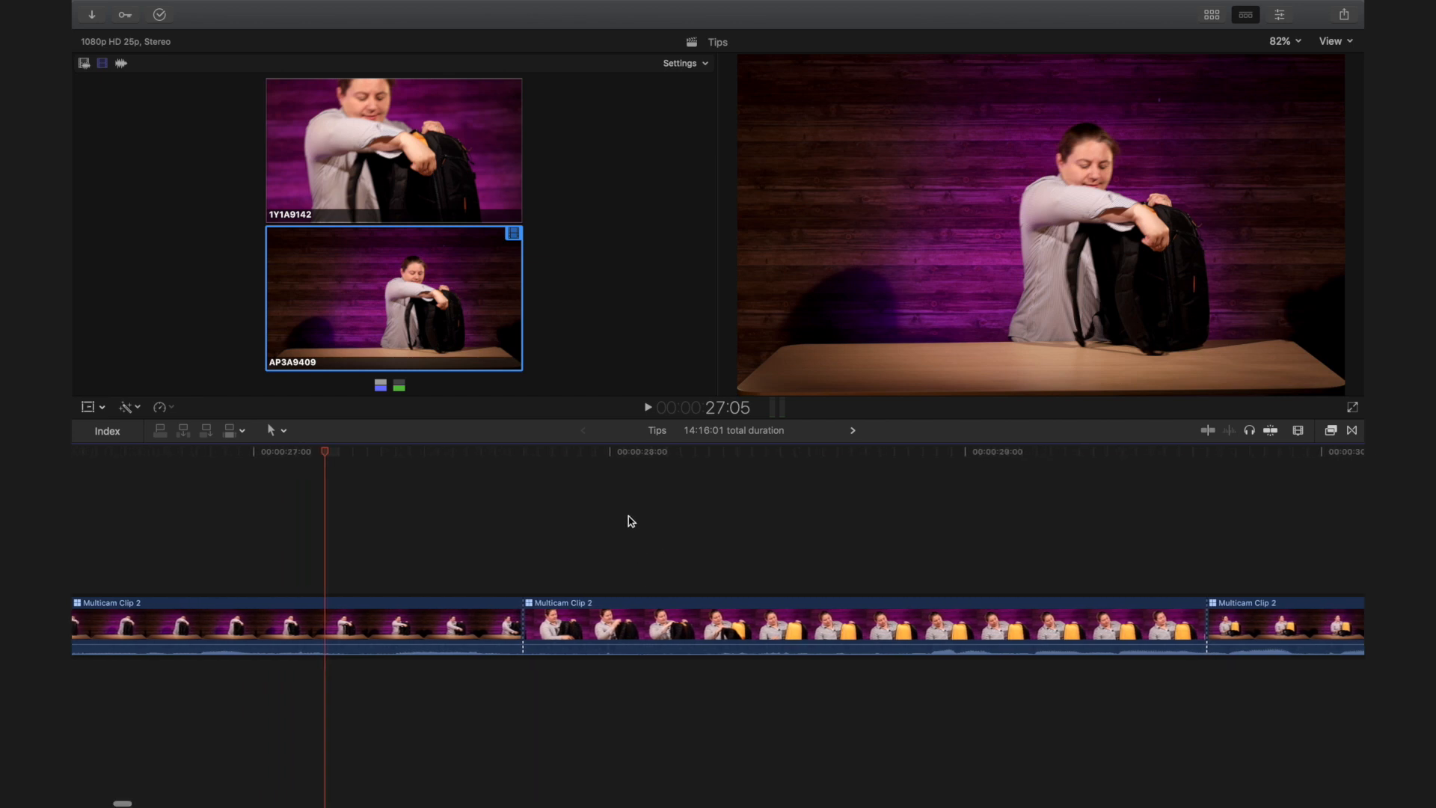
{"action": "left_click", "coordinate": [516, 458]}
{"action": "left_click_drag", "start_coordinate": [521, 462], "coordinate": [718, 523]}
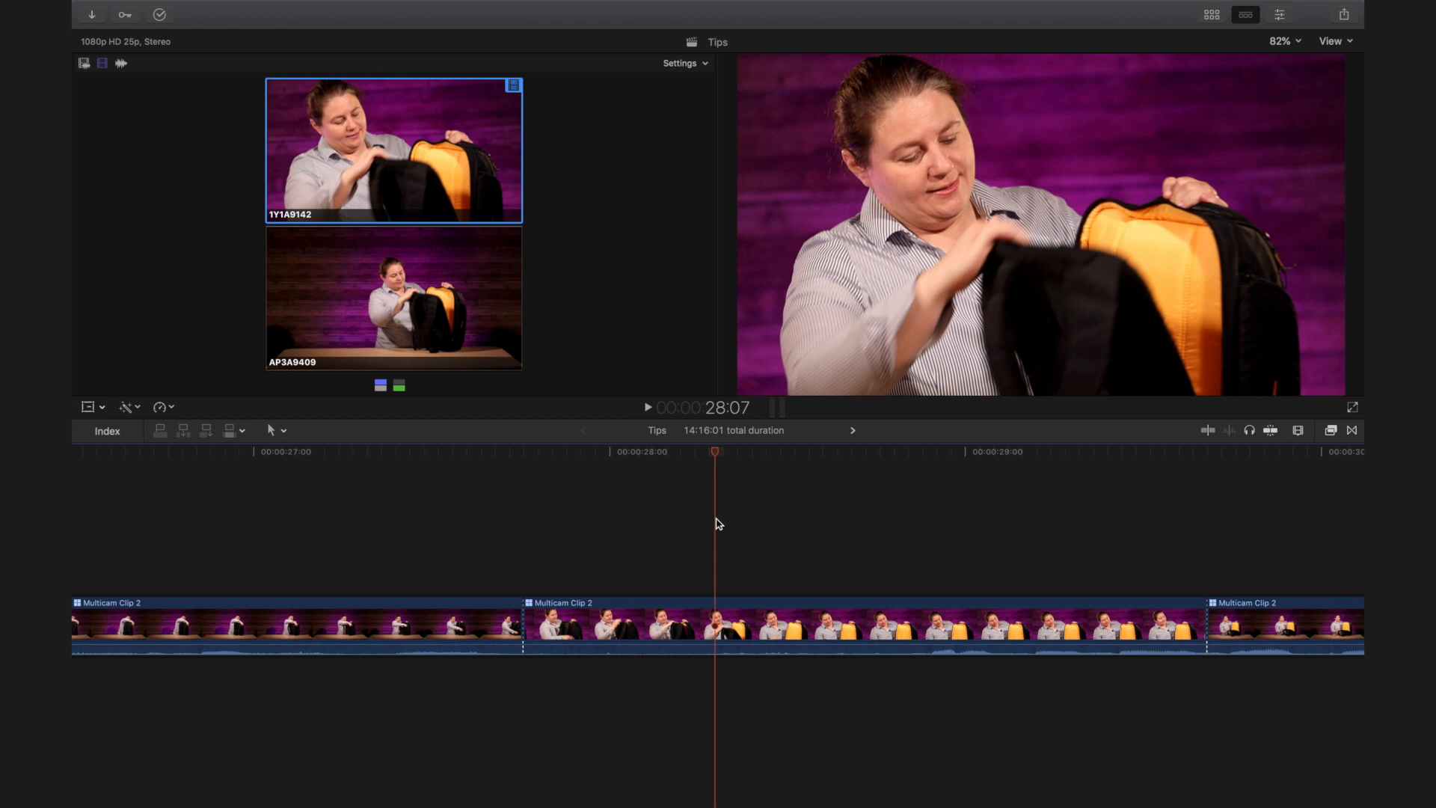
{"action": "left_click_drag", "start_coordinate": [1209, 637], "coordinate": [711, 648]}
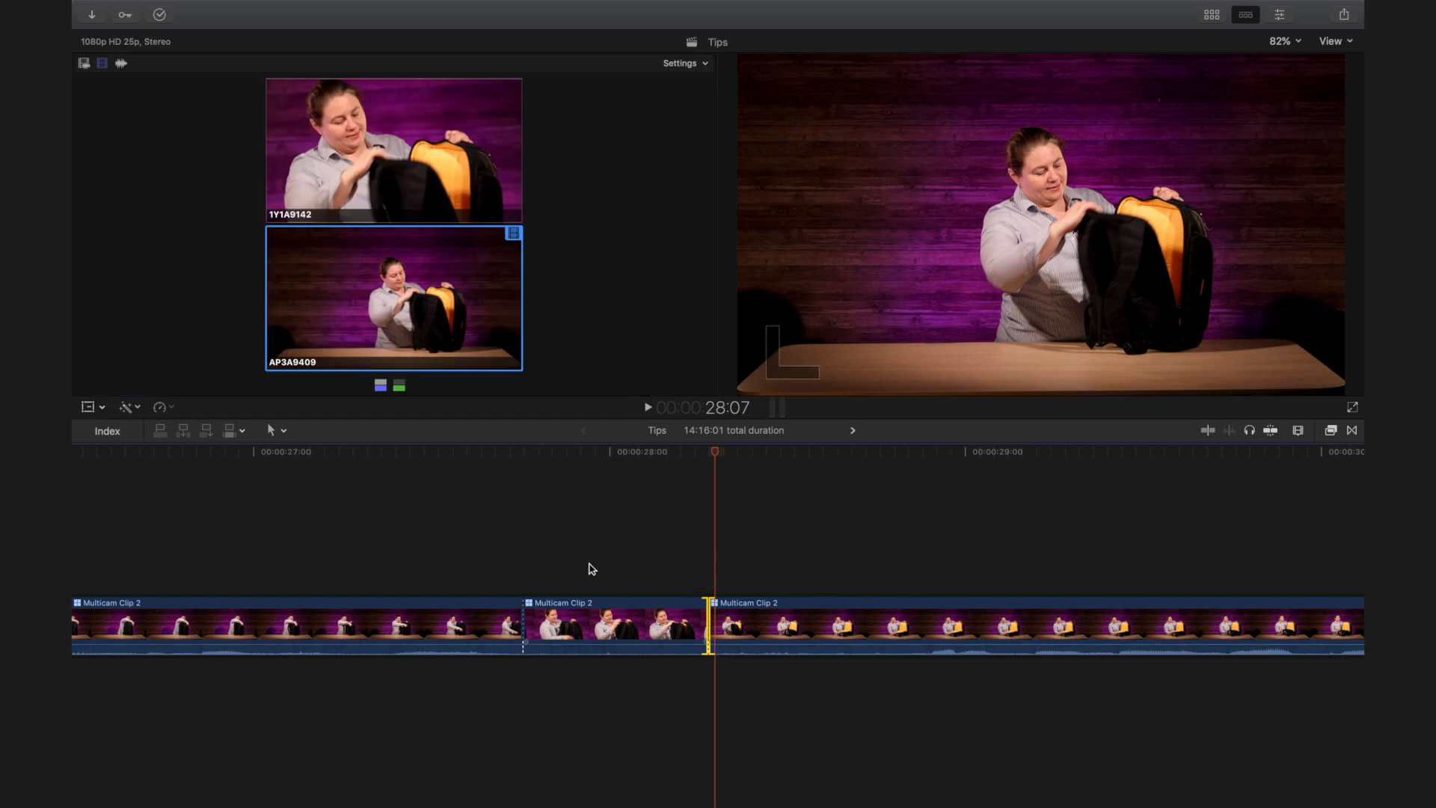
{"action": "left_click", "coordinate": [499, 557]}
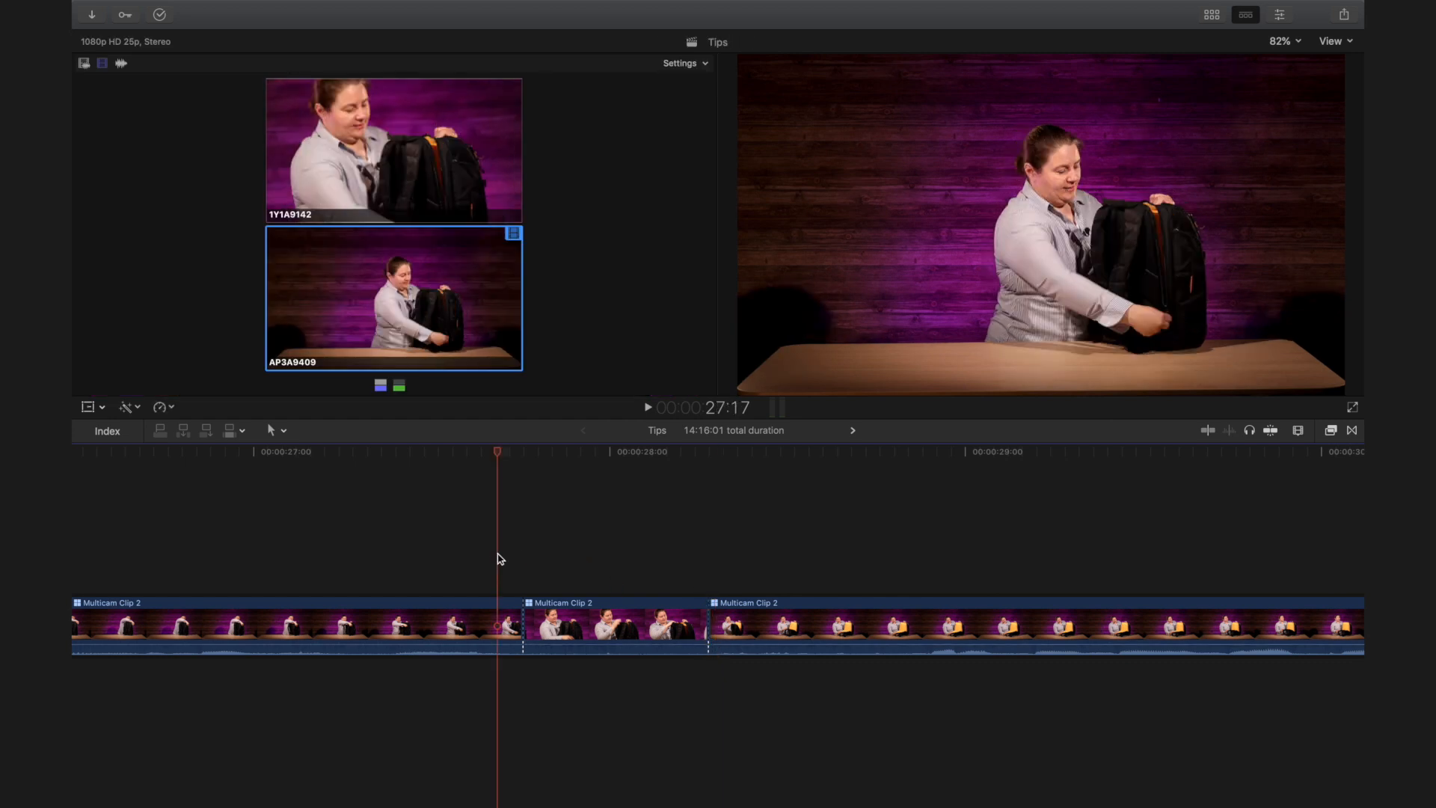
{"action": "key", "text": "space"}
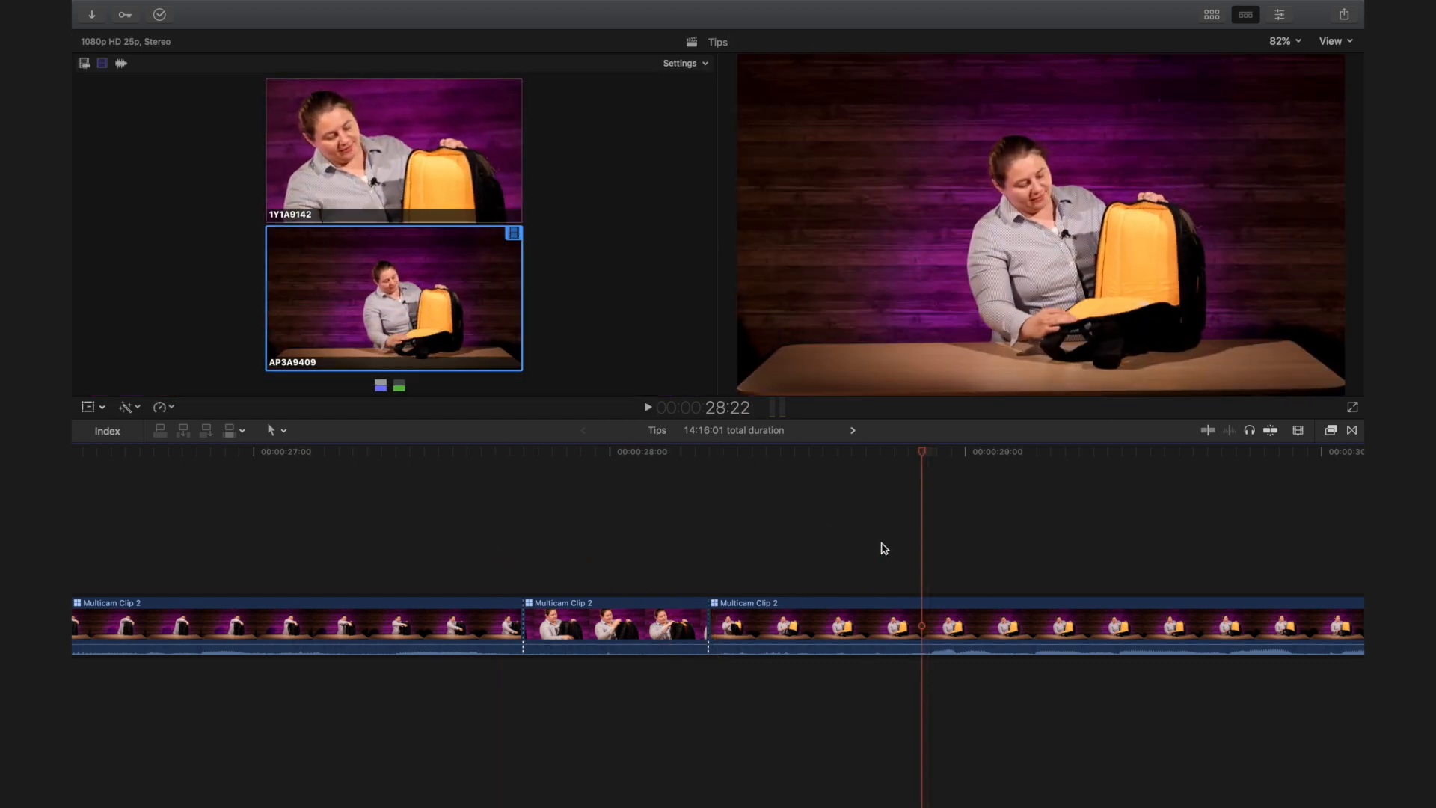
- Switch the segment starting at 00:00:25:18 to angle 1Y1A9142 and the one starting at 00:00:27:19 to AP3A9409, keeping the existing cuts
{"action": "scroll", "coordinate": [920, 506], "scroll_direction": "right", "scroll_amount": 5}
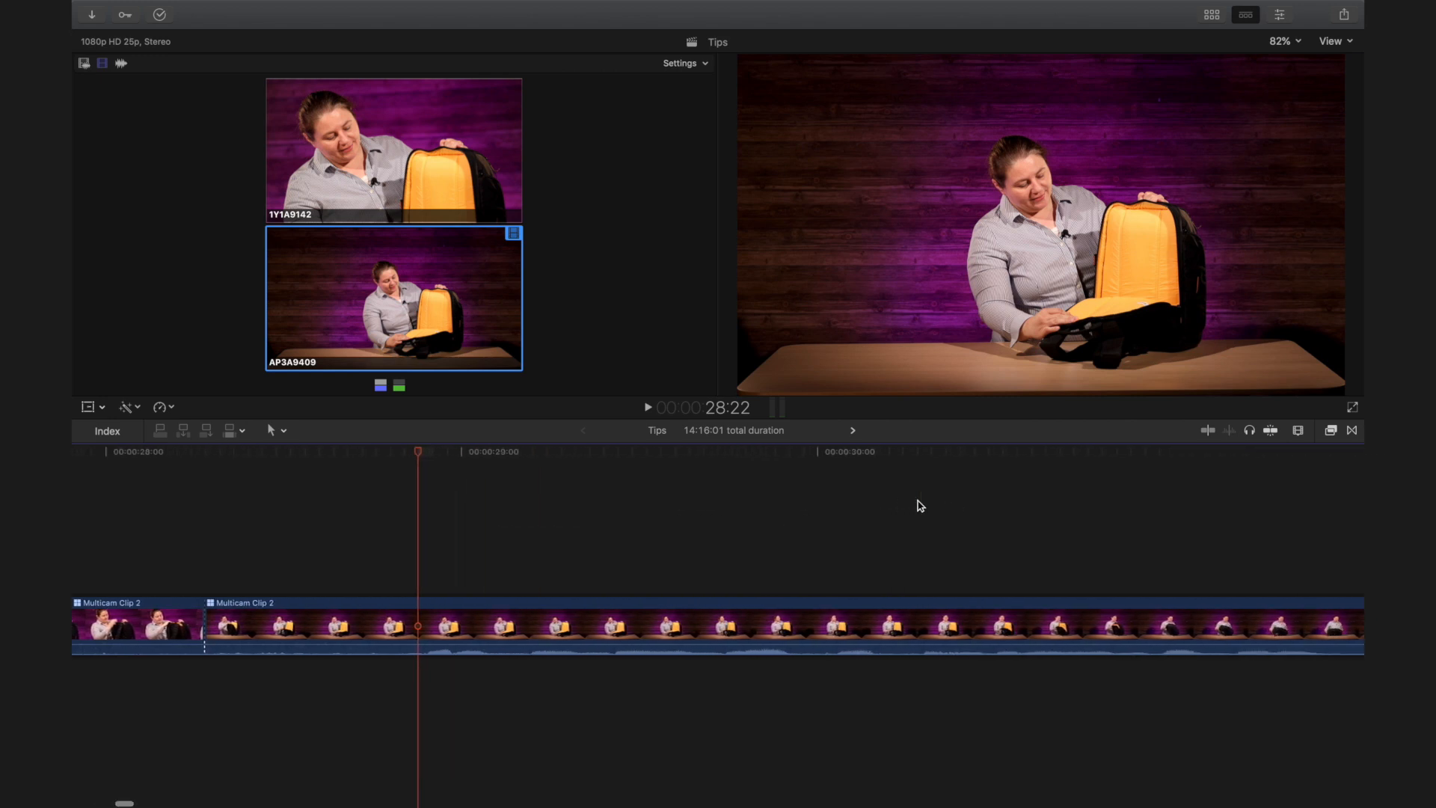
{"action": "scroll", "coordinate": [921, 506], "scroll_direction": "left", "scroll_amount": 6}
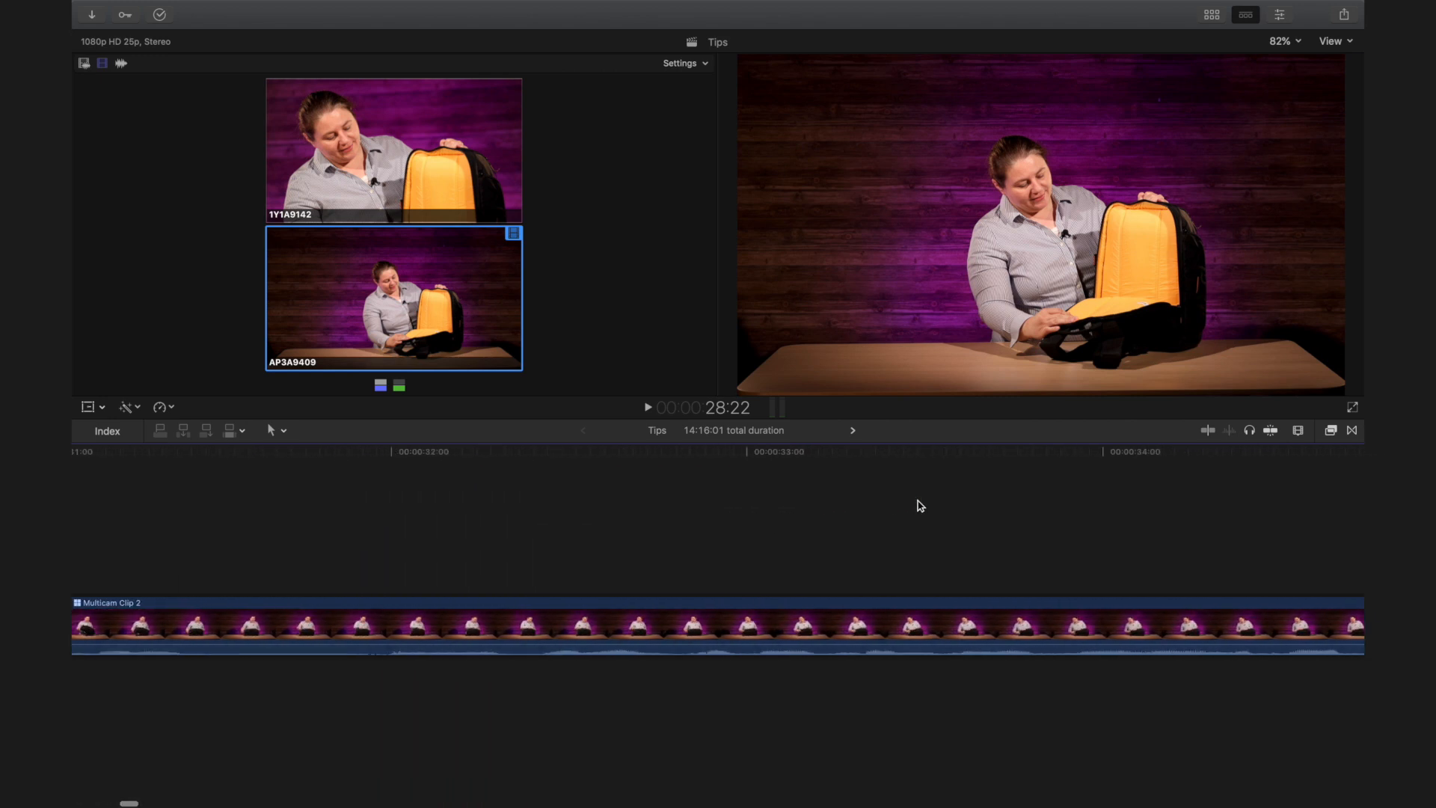
{"action": "scroll", "coordinate": [920, 505], "scroll_direction": "left", "scroll_amount": 10}
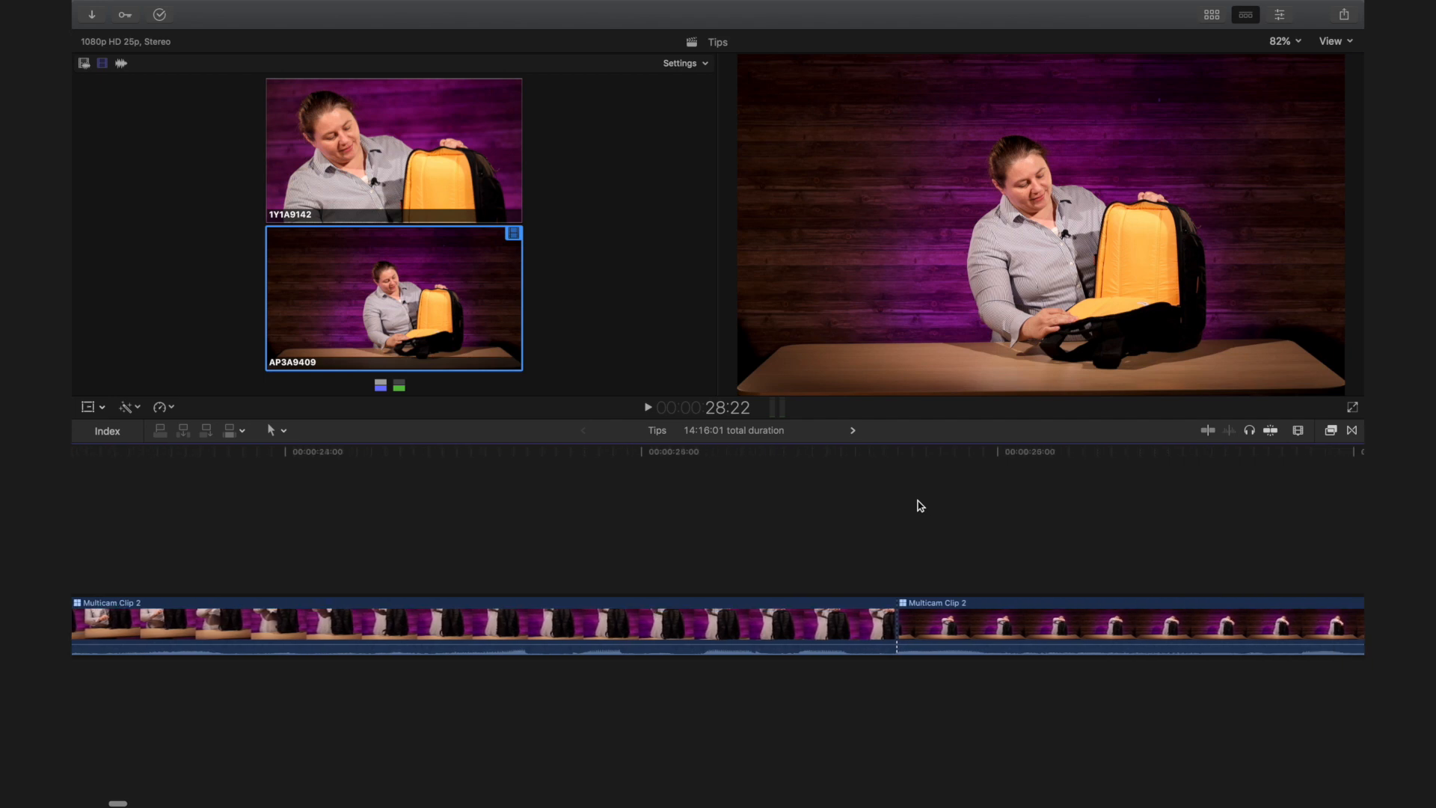
{"action": "left_click", "coordinate": [678, 505]}
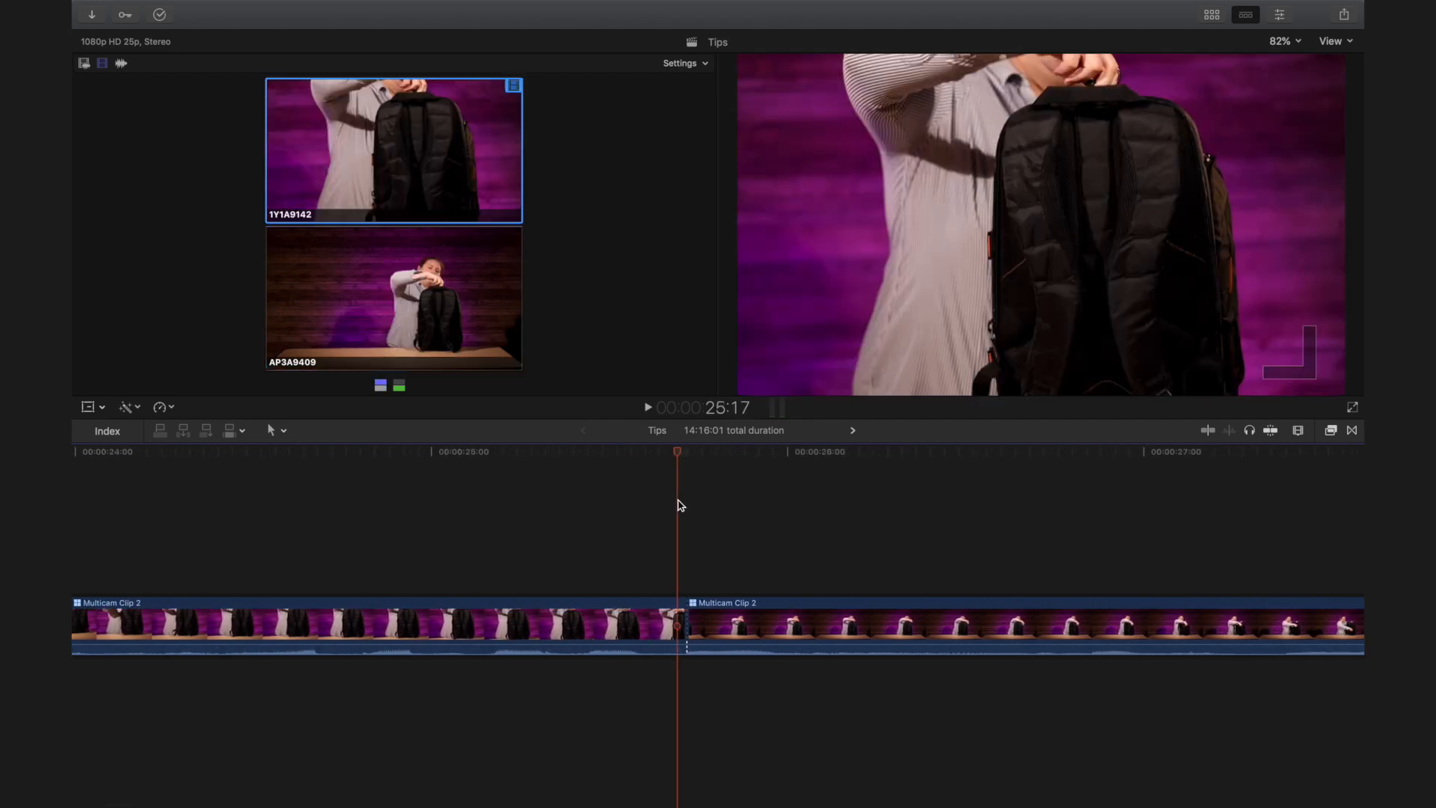
{"action": "scroll", "coordinate": [680, 505], "scroll_direction": "left", "scroll_amount": 1}
{"action": "key", "text": "Right"}
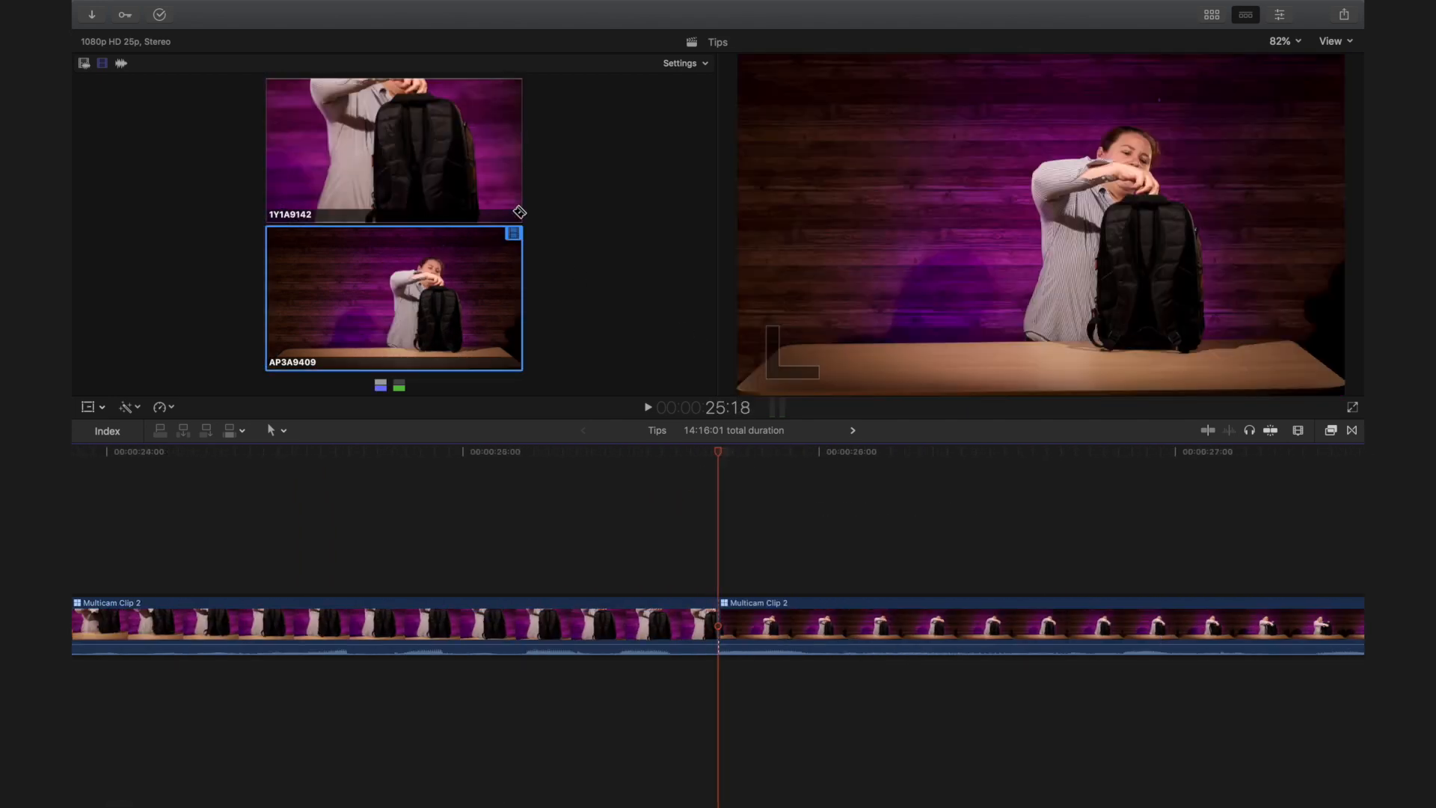
{"action": "left_click", "coordinate": [471, 164]}
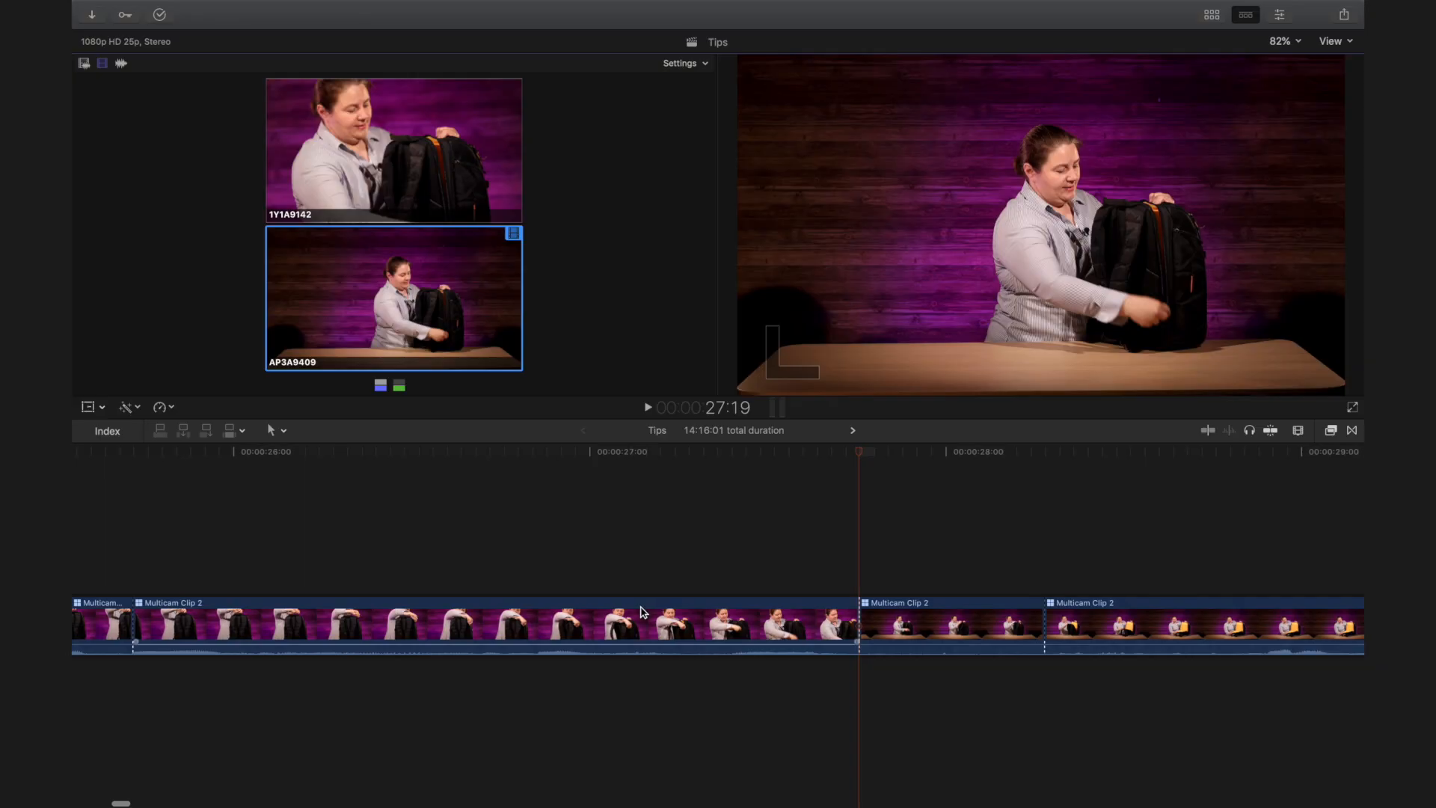
- Open Multicam Clip 2 in the Angle Editor and look over its angle tracks
{"action": "double_click", "coordinate": [640, 616]}
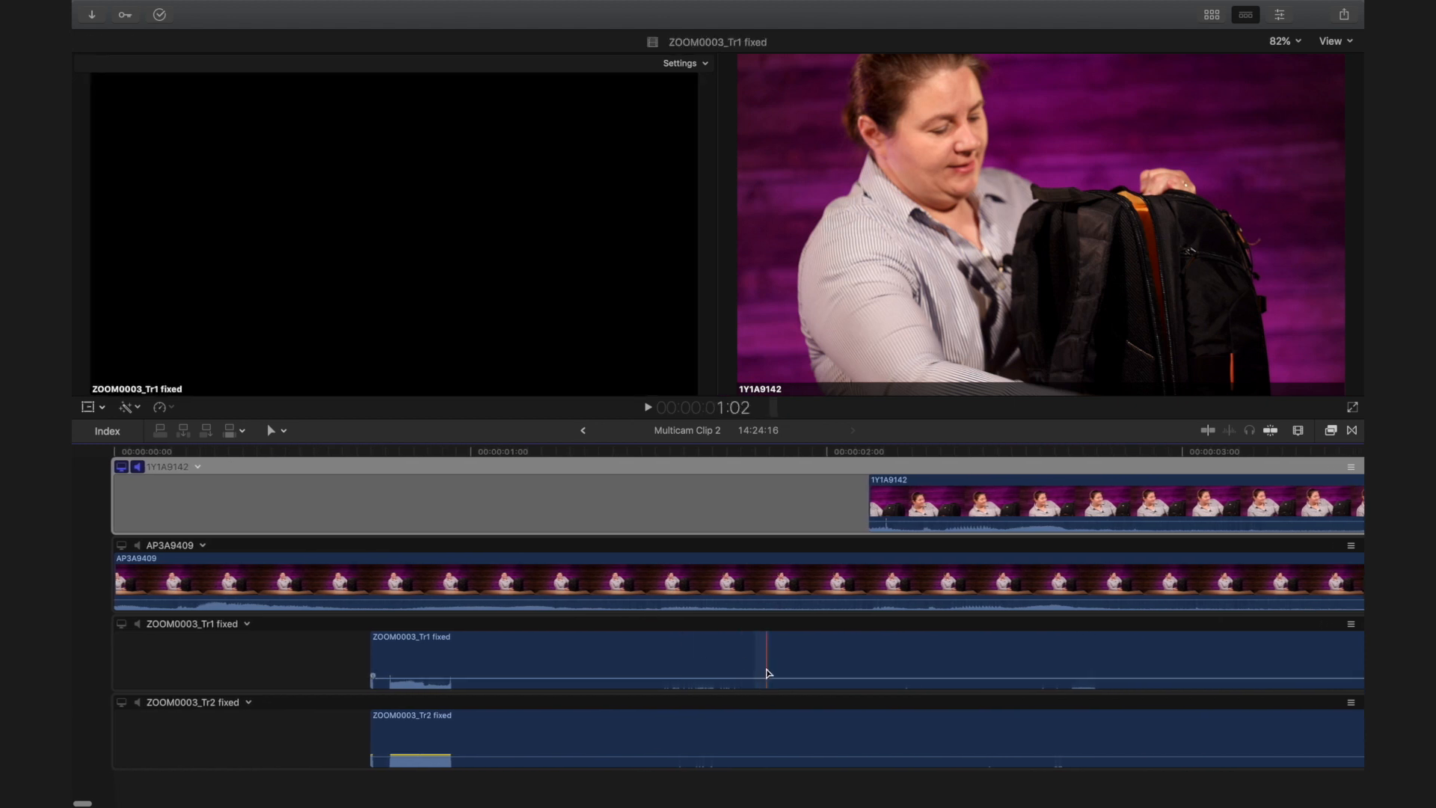
{"action": "scroll", "coordinate": [766, 674], "scroll_direction": "right", "scroll_amount": 2}
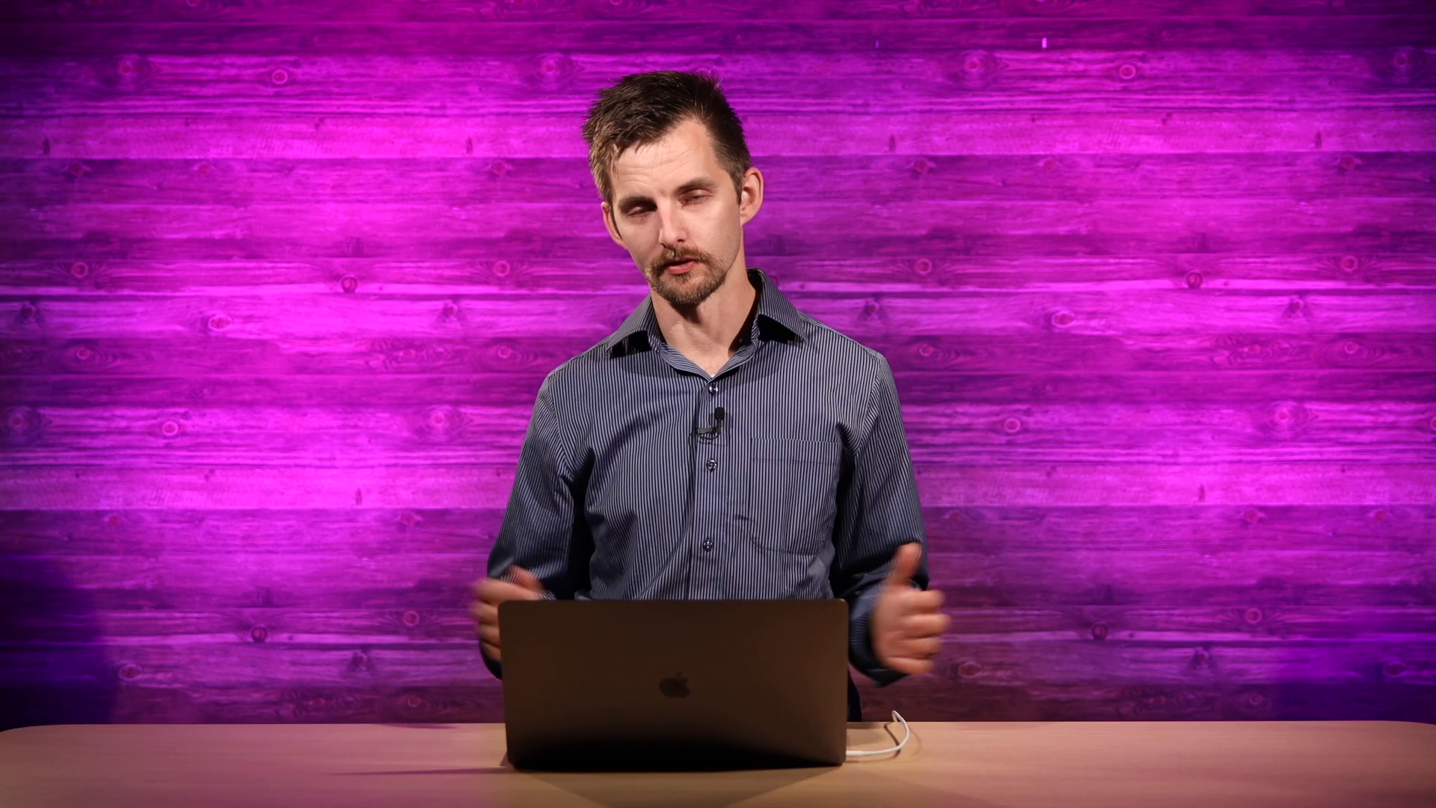